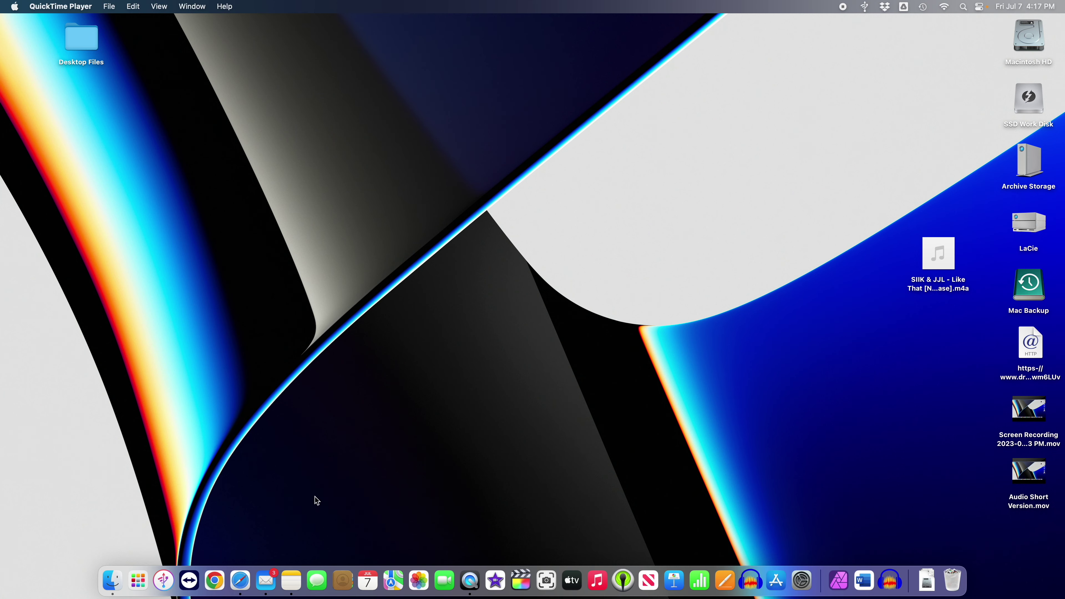
# Return to Safari, select the audacity download search text, and hide the browser with Cmd+H.
pyautogui.click(240, 580)
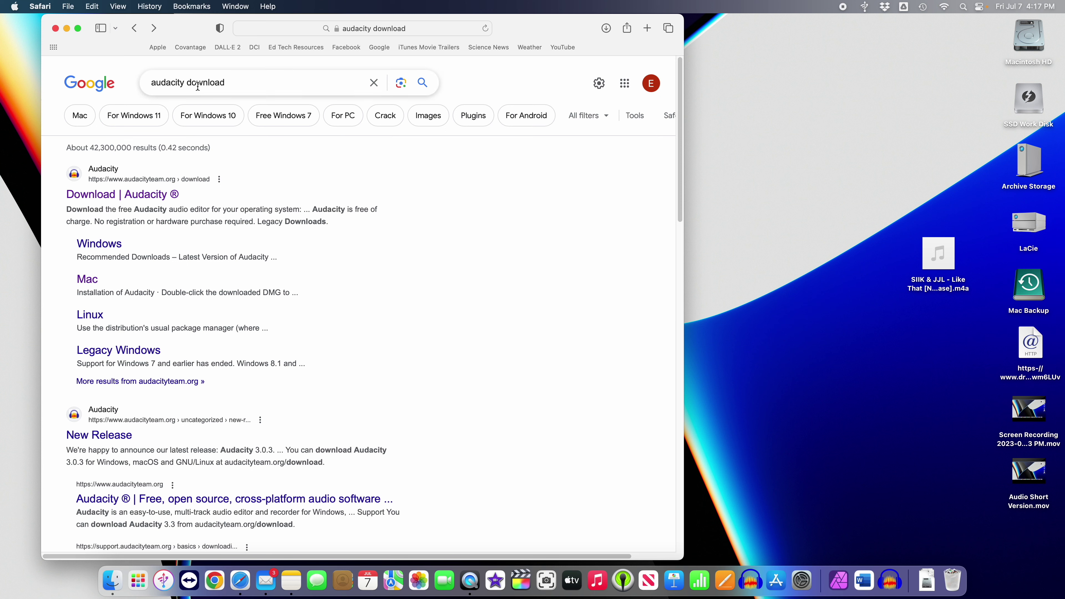
pyautogui.moveTo(235, 82); pyautogui.dragTo(145, 83)
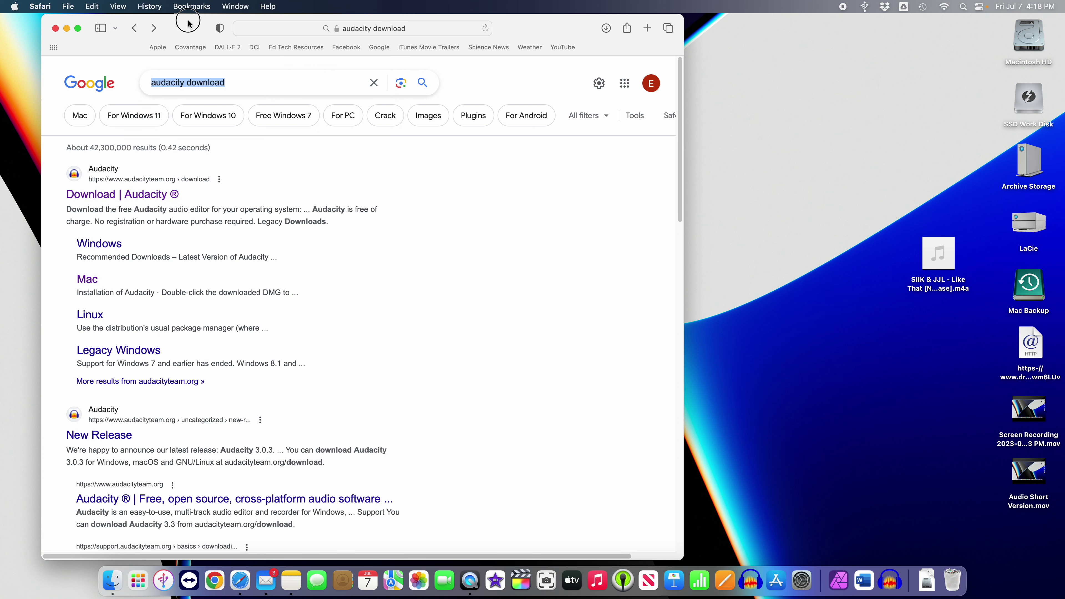
pyautogui.press('super+h')
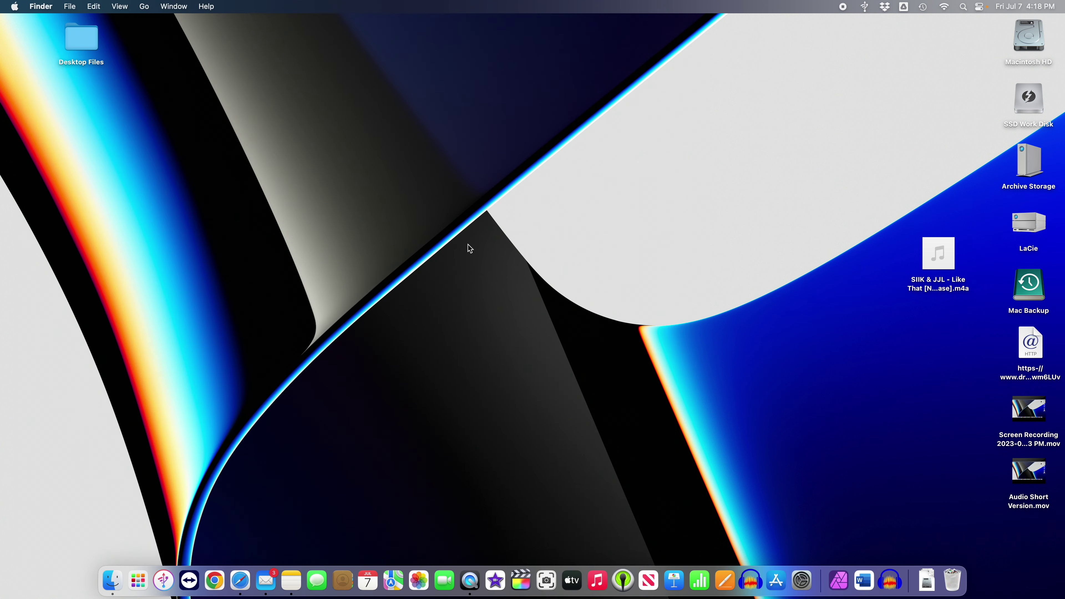
# Launch Audacity, dismiss the Welcome dialog, and reposition the project window and the song's desktop icon.
pyautogui.click(750, 580)
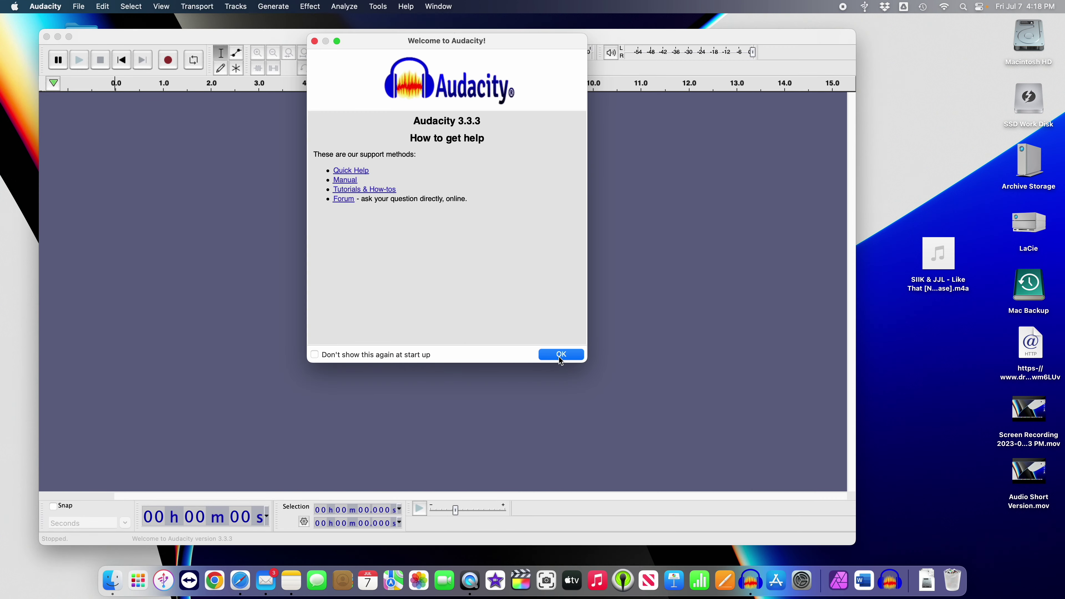
pyautogui.click(560, 355)
pyautogui.click(550, 37)
pyautogui.moveTo(550, 37); pyautogui.dragTo(537, 23)
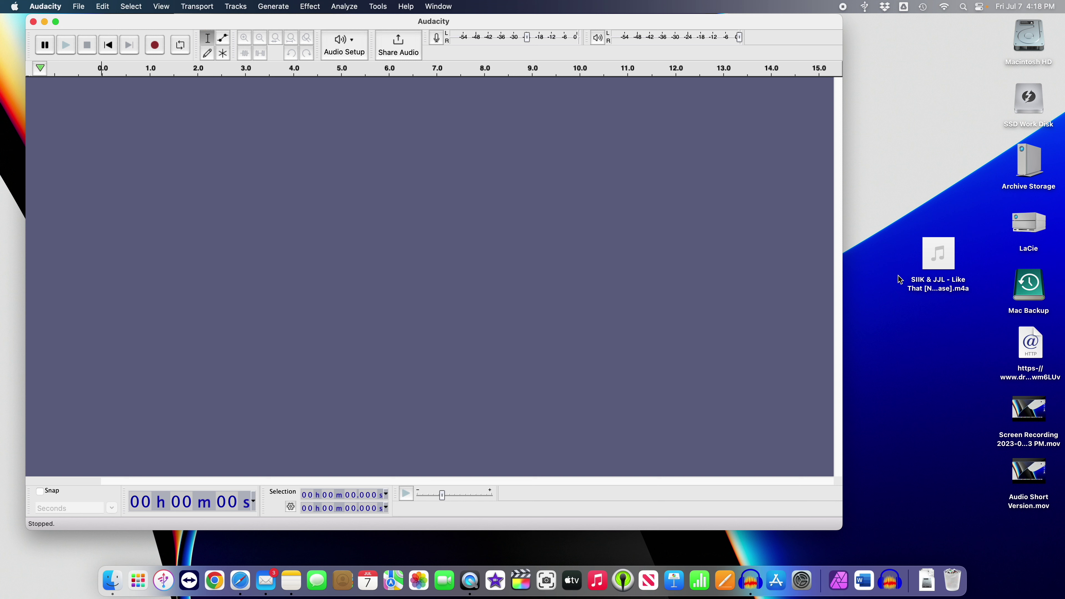
pyautogui.moveTo(931, 266); pyautogui.dragTo(925, 304)
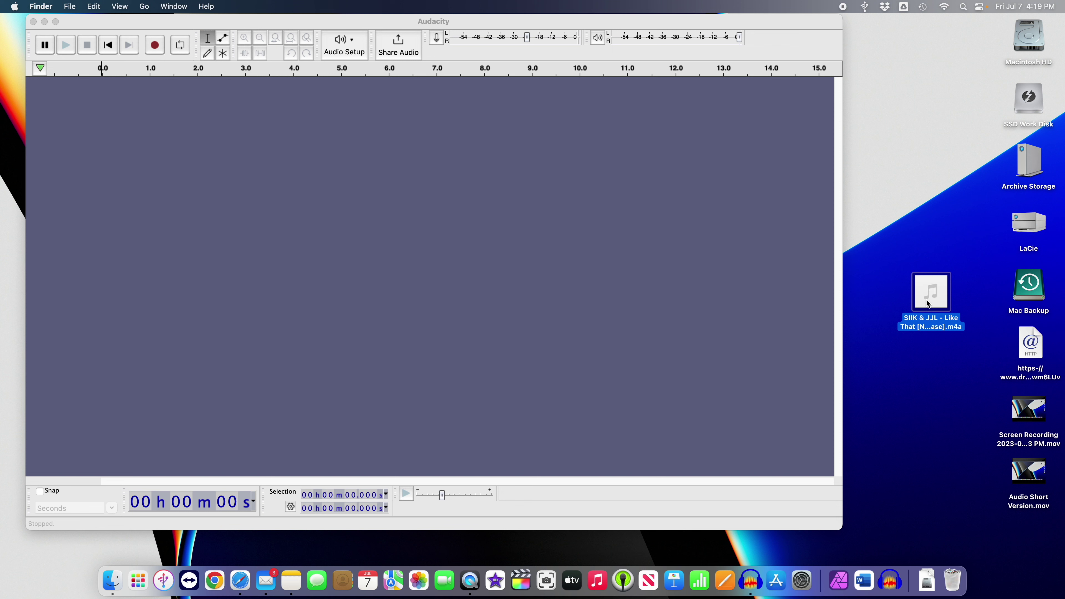
# Open 'SIIK & JJL - Like That [NCS Release].m4a' with Audacity from its context menu.
pyautogui.rightClick(922, 298)
pyautogui.moveTo(883, 311)
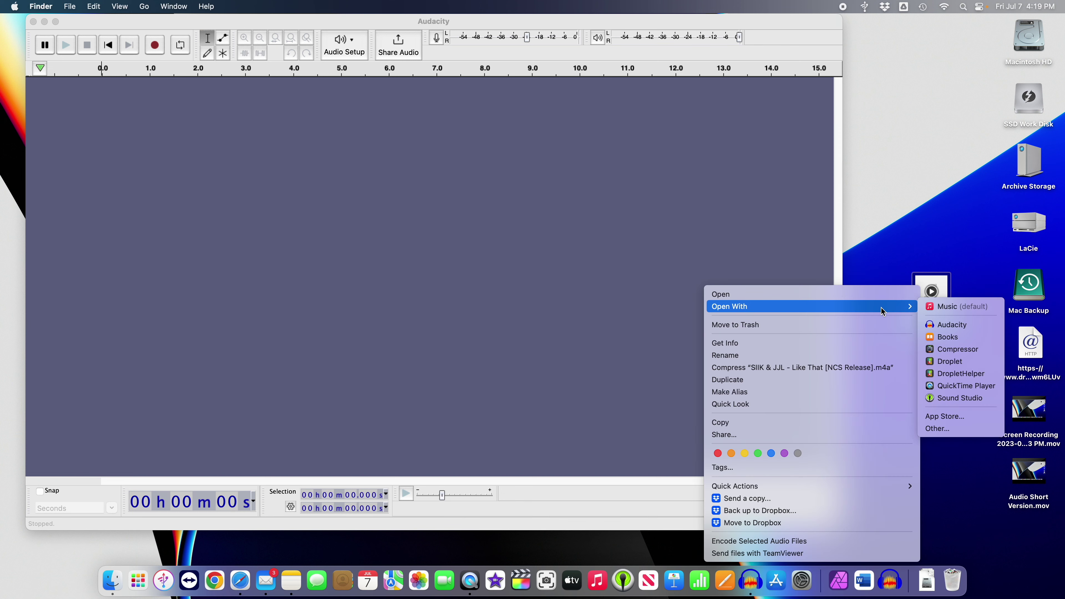
pyautogui.click(945, 325)
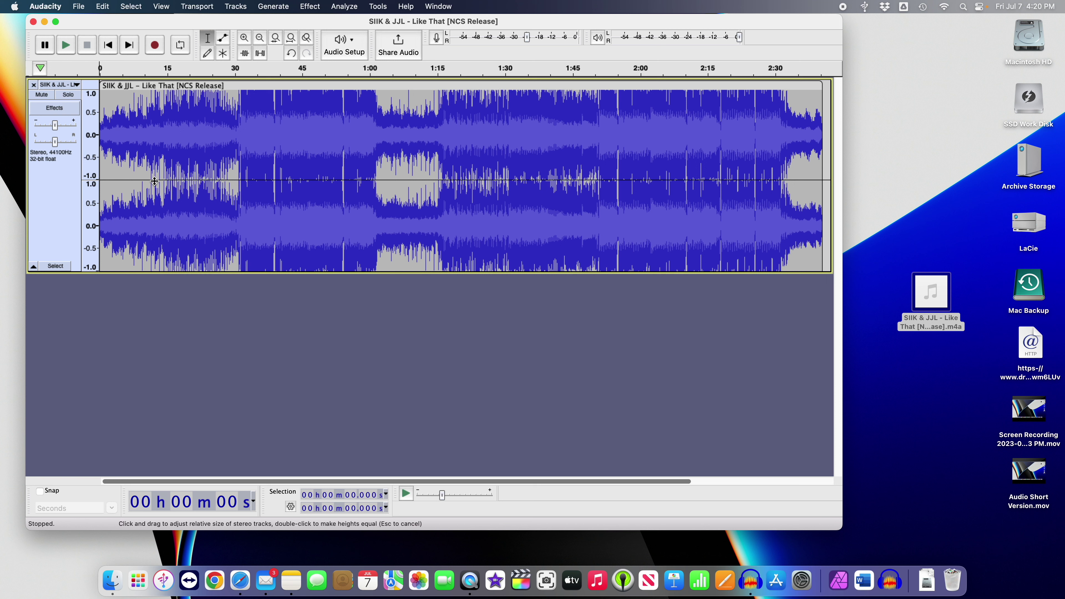
# Select the song from 7.88 s to its end at 2:45.35 and copy it.
pyautogui.click(111, 171)
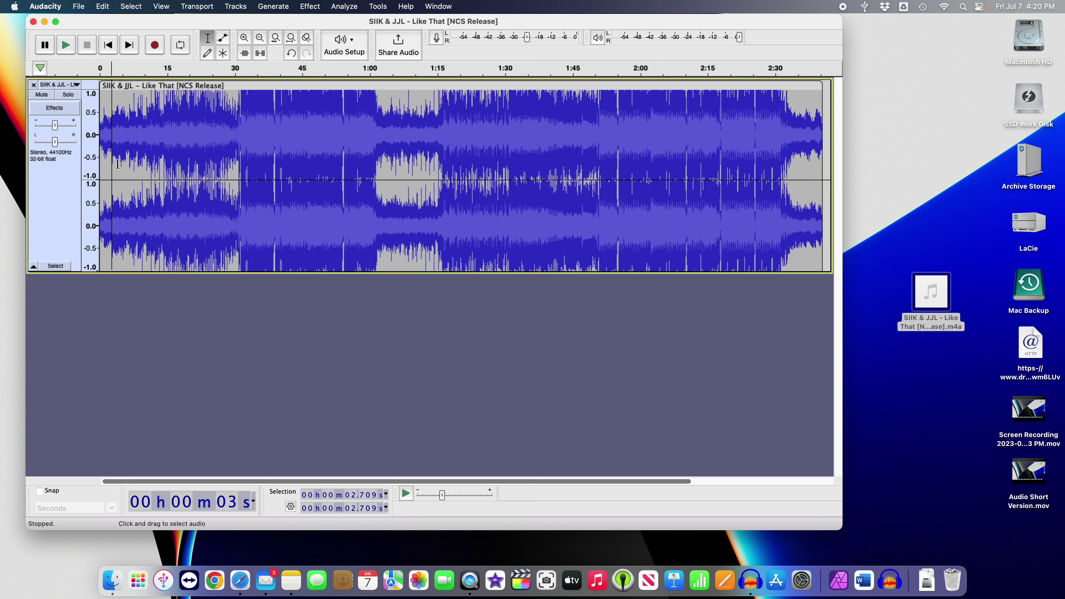
pyautogui.click(130, 164)
pyautogui.click(135, 164)
pyautogui.moveTo(135, 165)
pyautogui.mouseDown()
pyautogui.moveTo(829, 170)
pyautogui.moveTo(694, 170)
pyautogui.mouseUp()
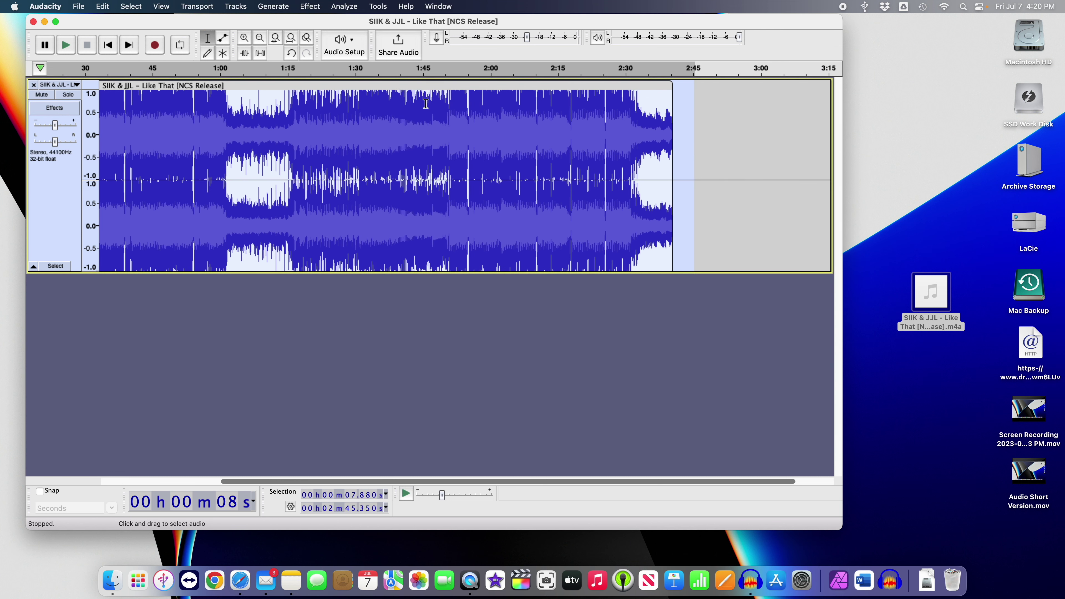
pyautogui.click(101, 6)
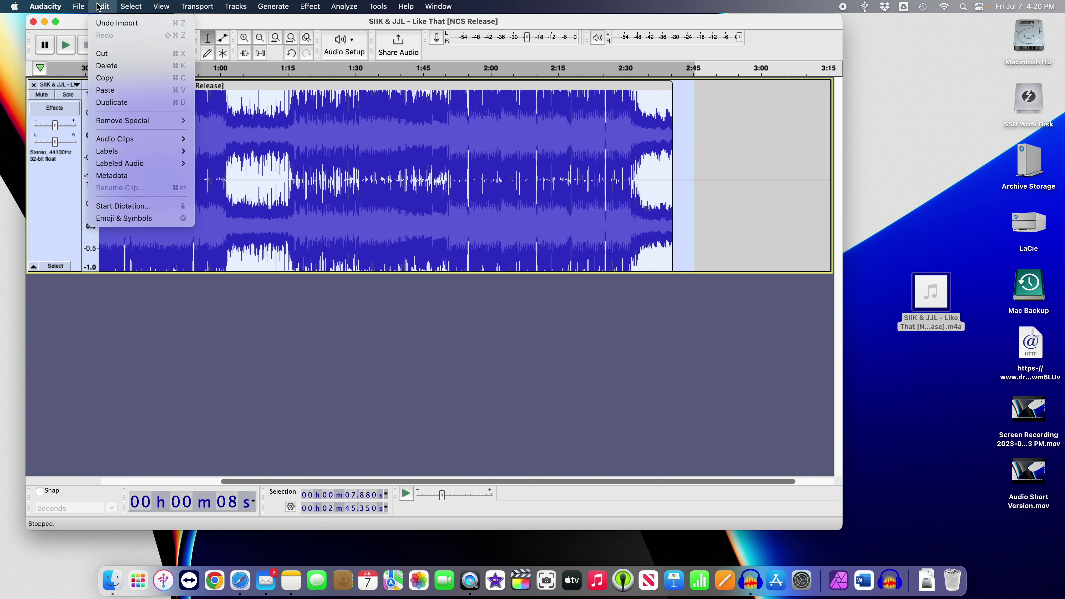
pyautogui.click(107, 78)
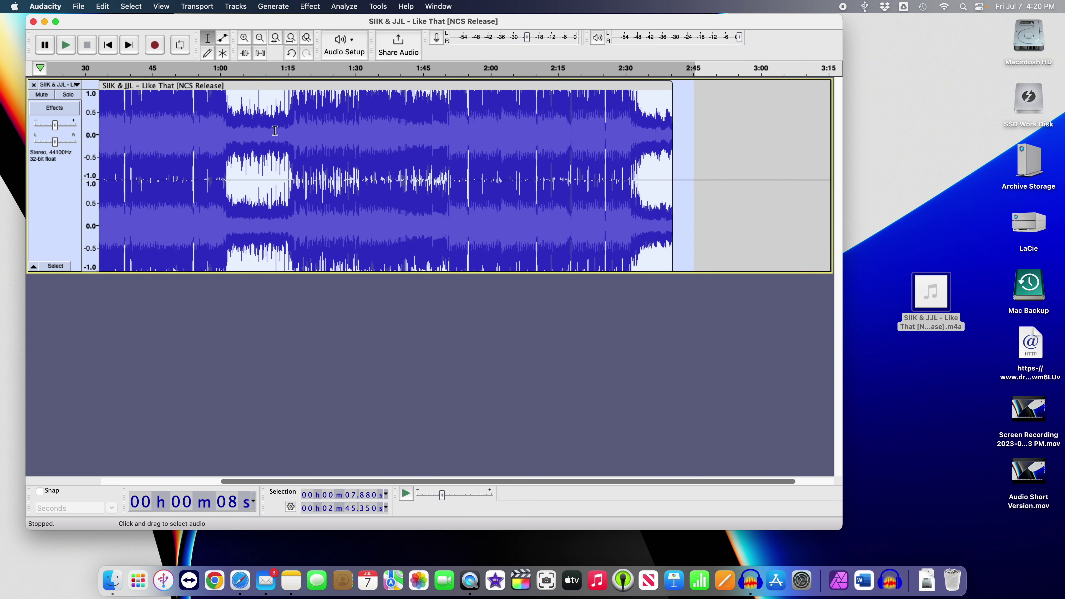
# Add a new empty stereo track to the project.
pyautogui.click(233, 6)
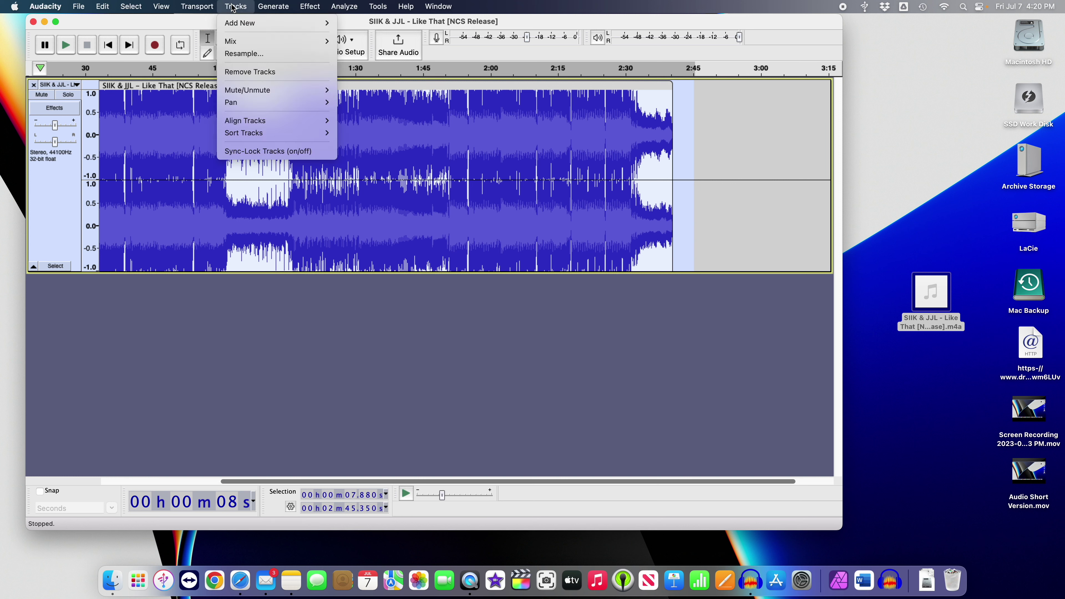
pyautogui.moveTo(235, 29)
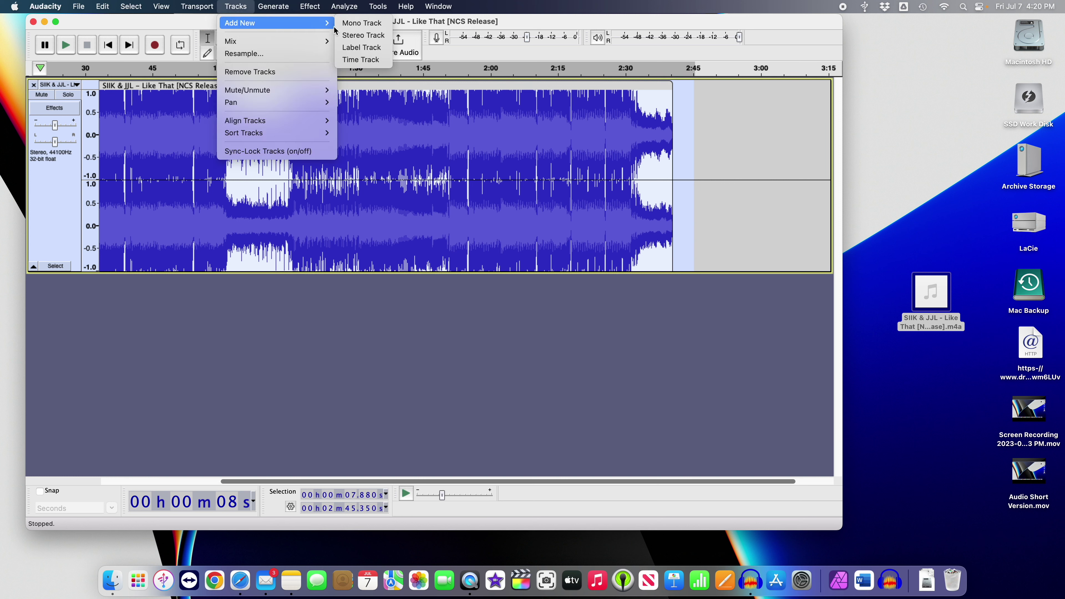
pyautogui.click(363, 35)
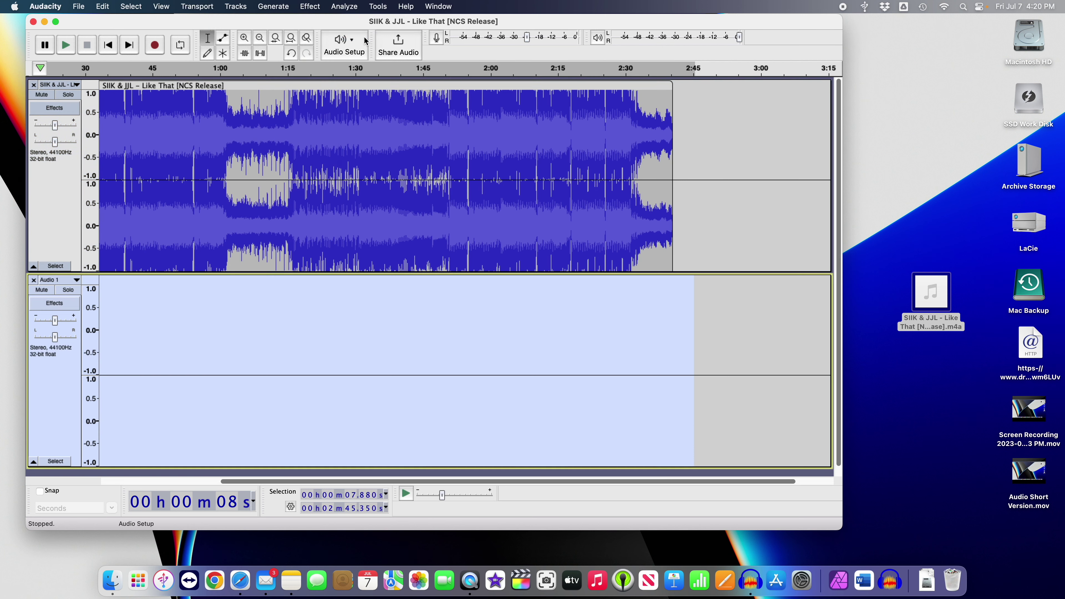
# Paste the copied audio into the new track starting at 2:34.023.
pyautogui.click(591, 328)
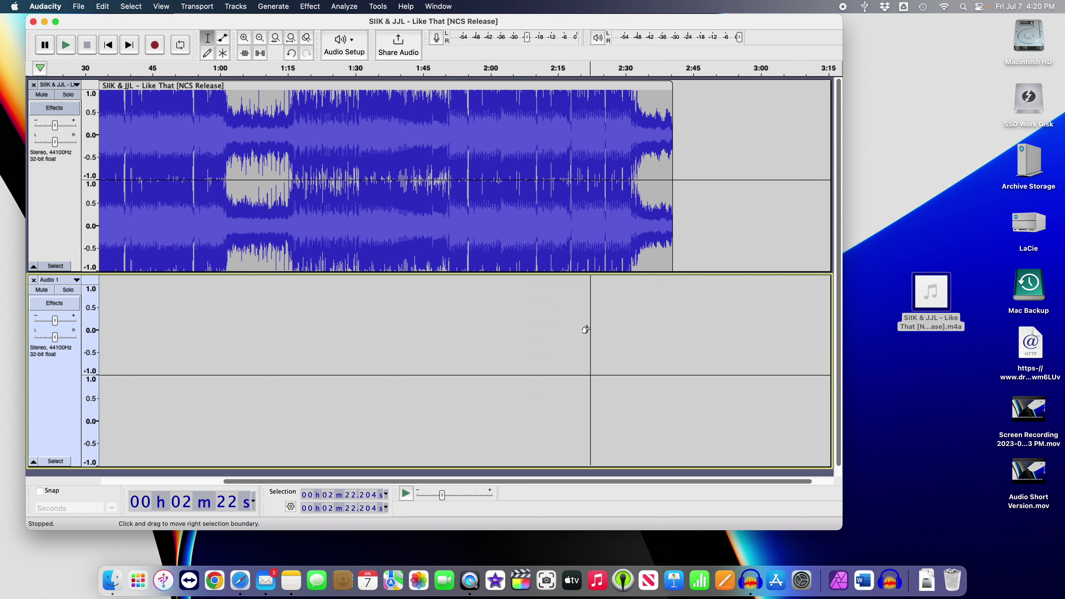
pyautogui.click(648, 320)
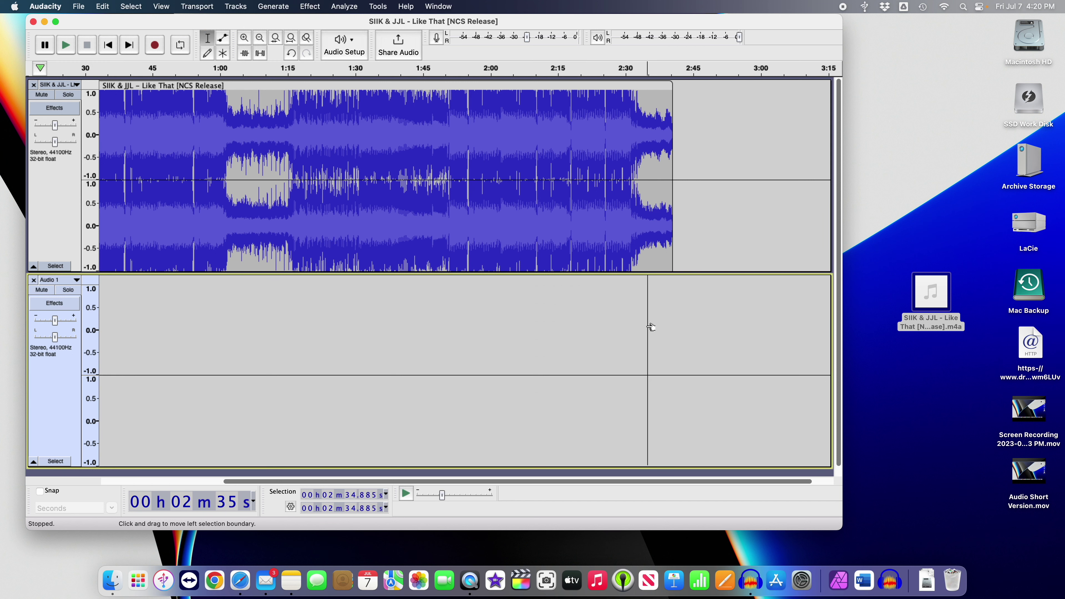
pyautogui.click(644, 326)
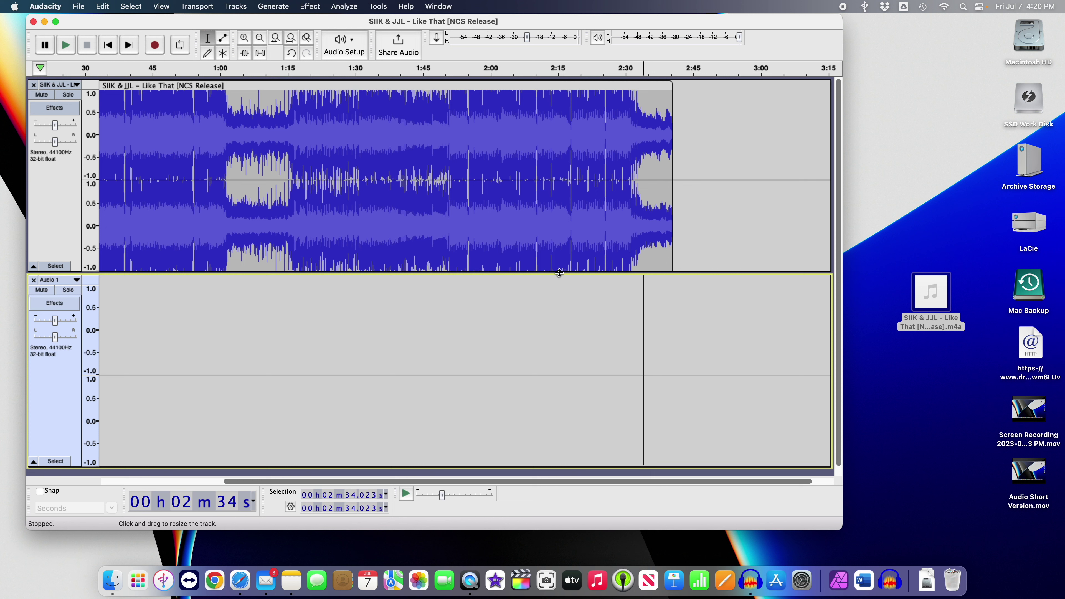
pyautogui.click(102, 7)
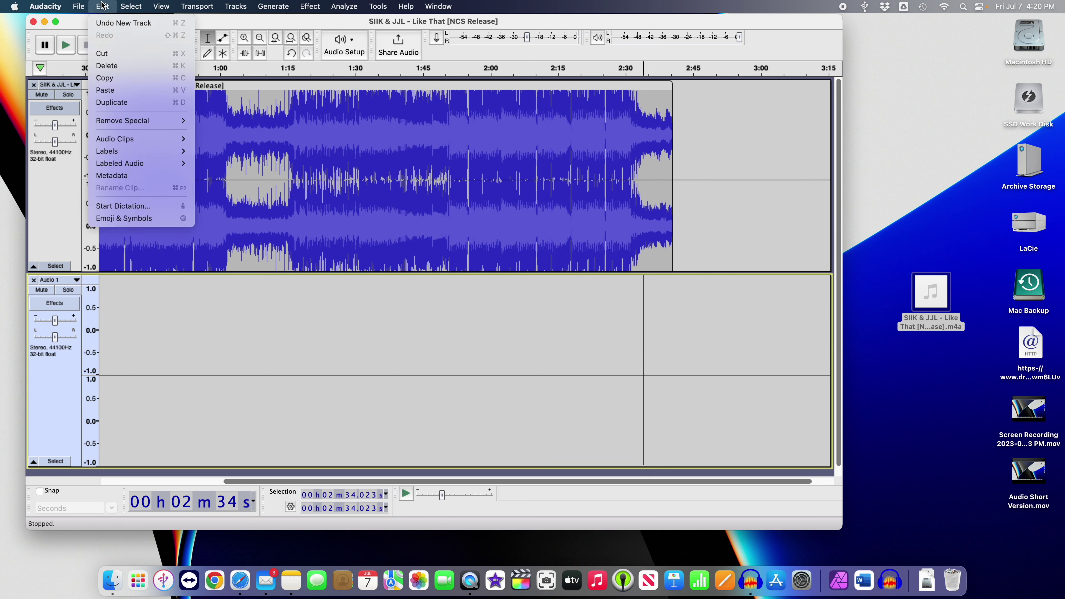
pyautogui.click(109, 90)
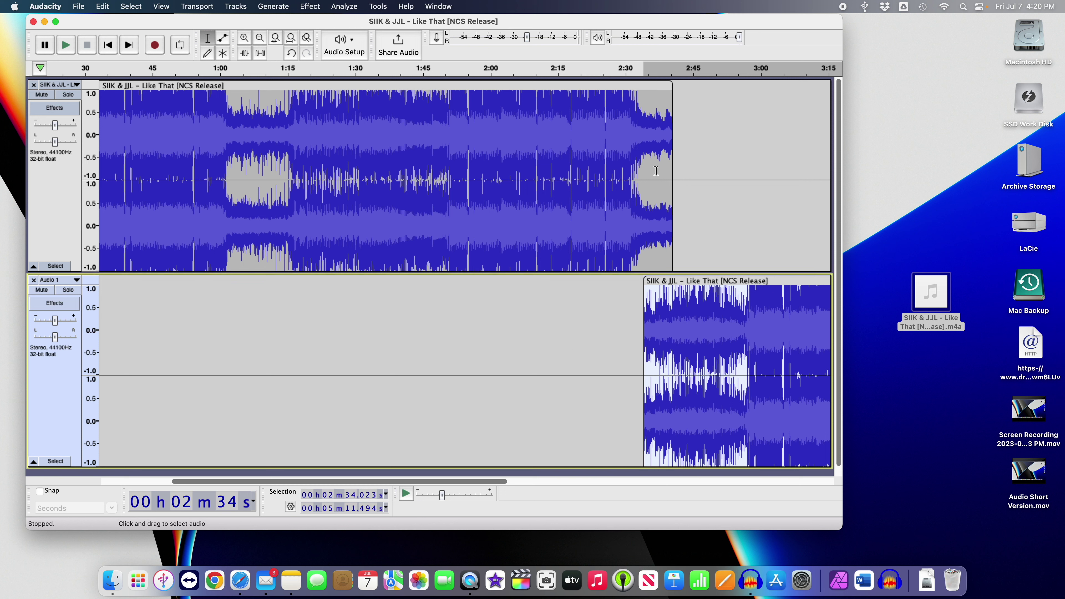
pyautogui.click(659, 168)
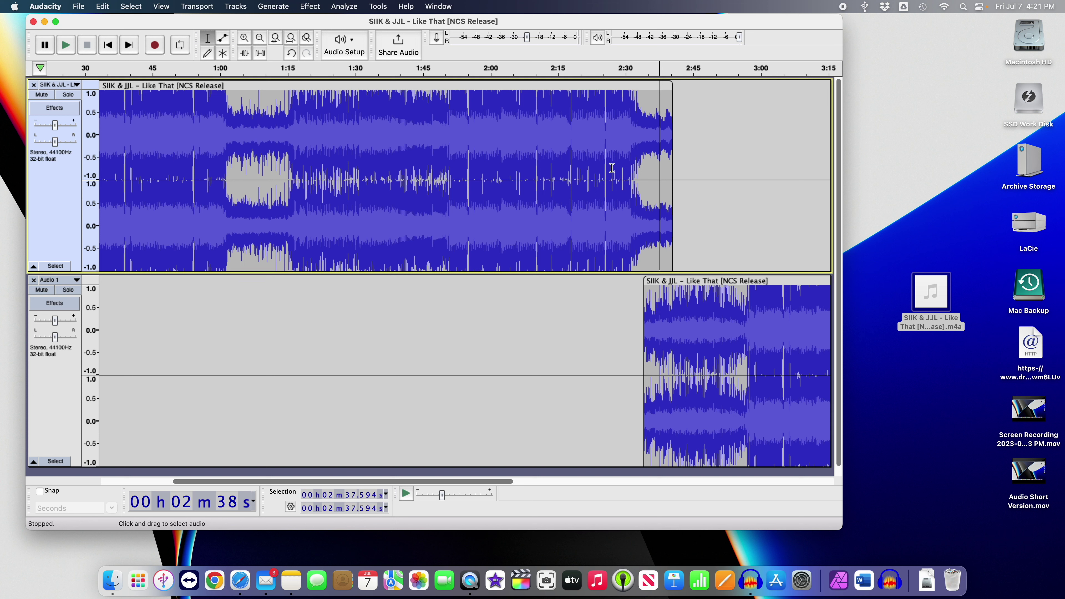
# Zoom in on the overlap and apply a Fade Out to the upper track's ending.
pyautogui.click(246, 40)
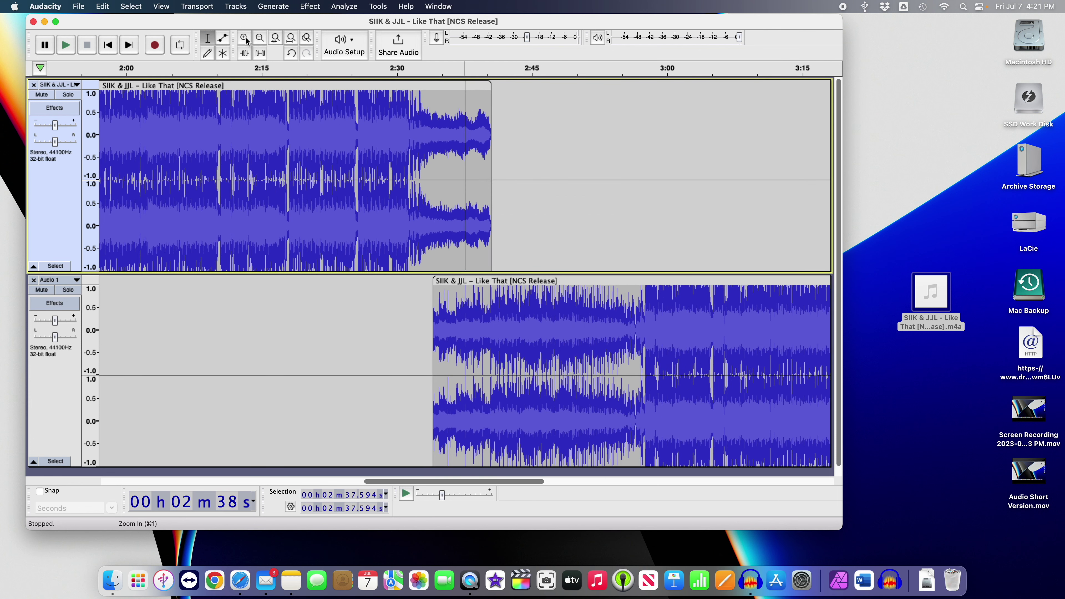
pyautogui.click(245, 39)
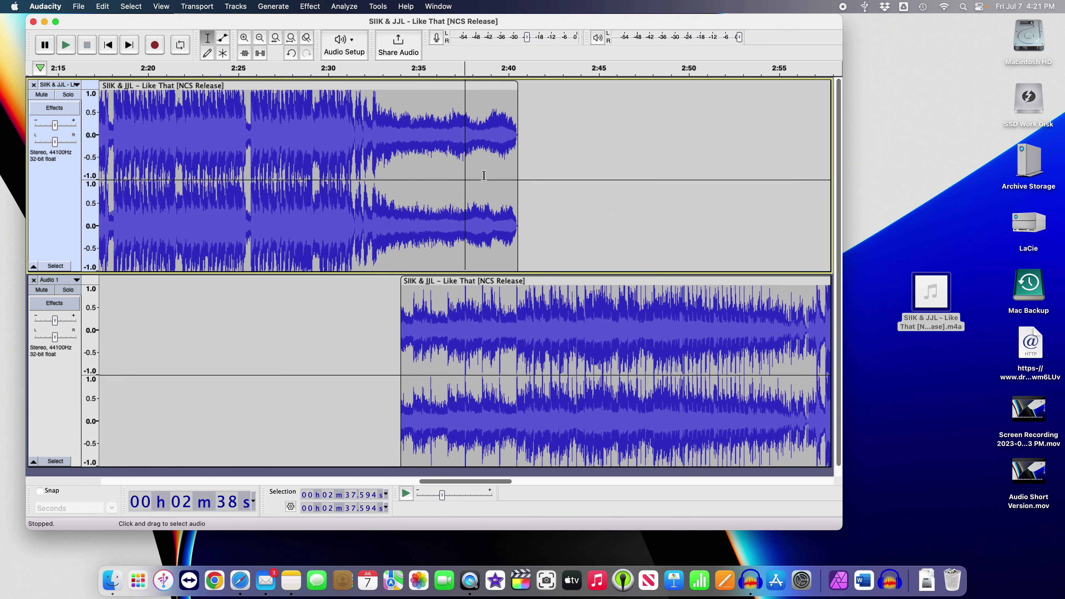
pyautogui.moveTo(473, 168); pyautogui.dragTo(518, 174)
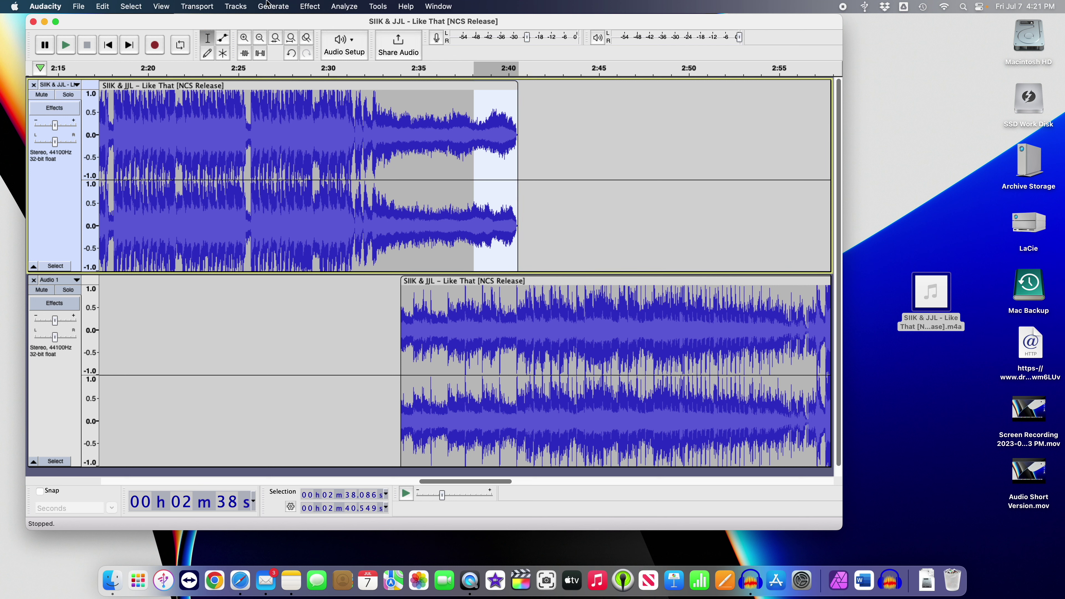
pyautogui.click(313, 7)
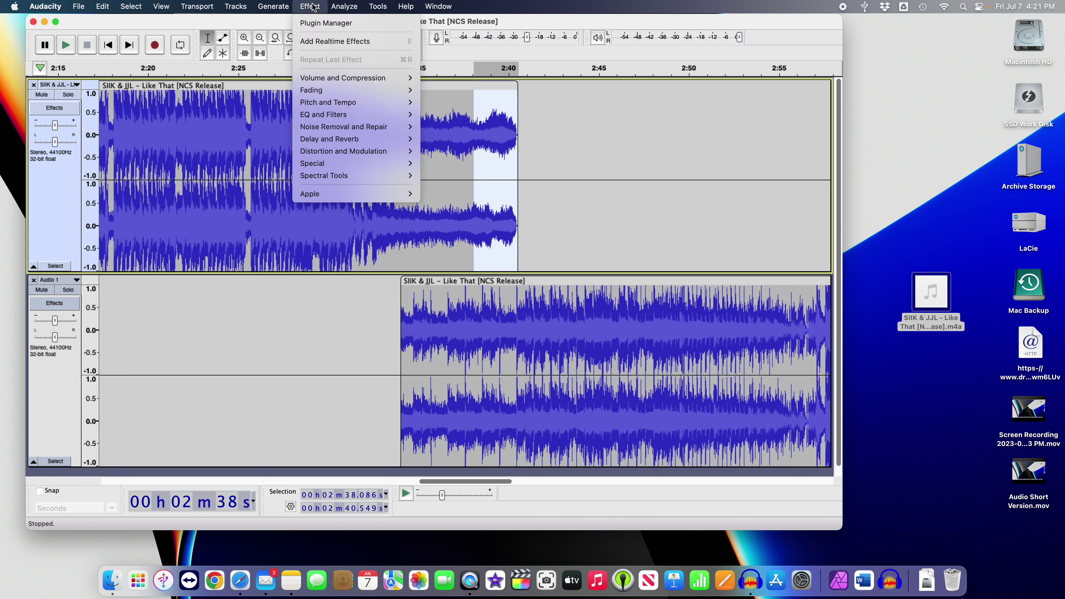
pyautogui.moveTo(318, 92)
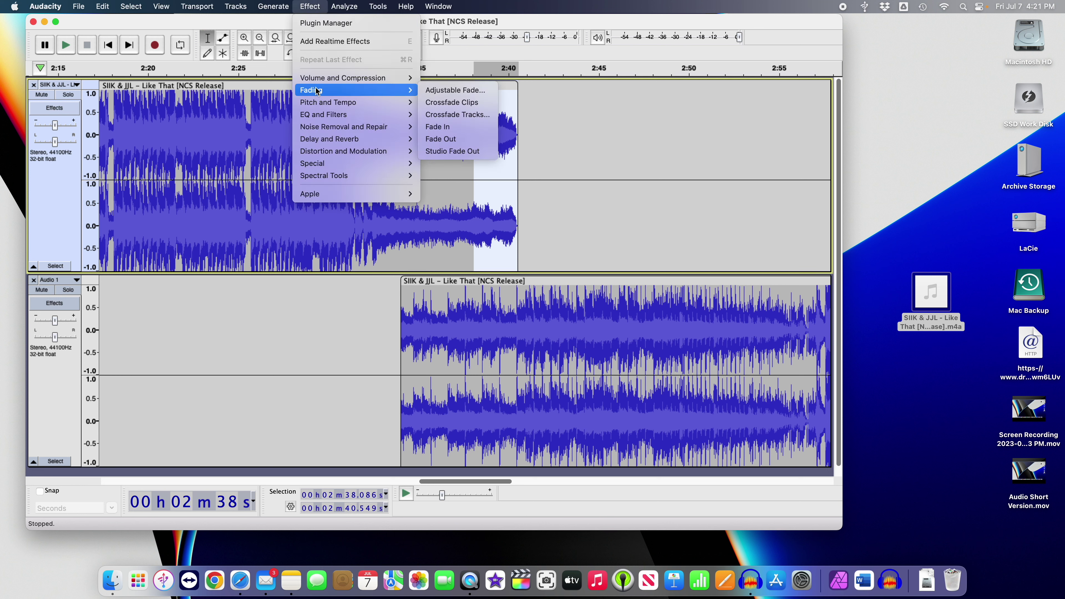
pyautogui.click(444, 142)
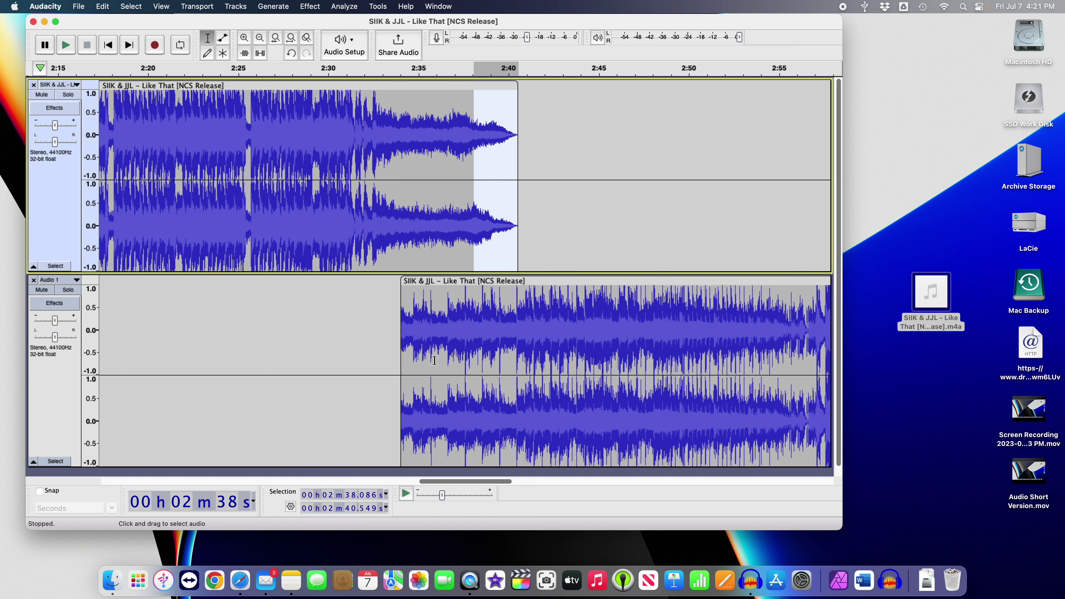
# Apply a Fade In to the lower clip from 2:33.900 to 2:36.732.
pyautogui.click(434, 359)
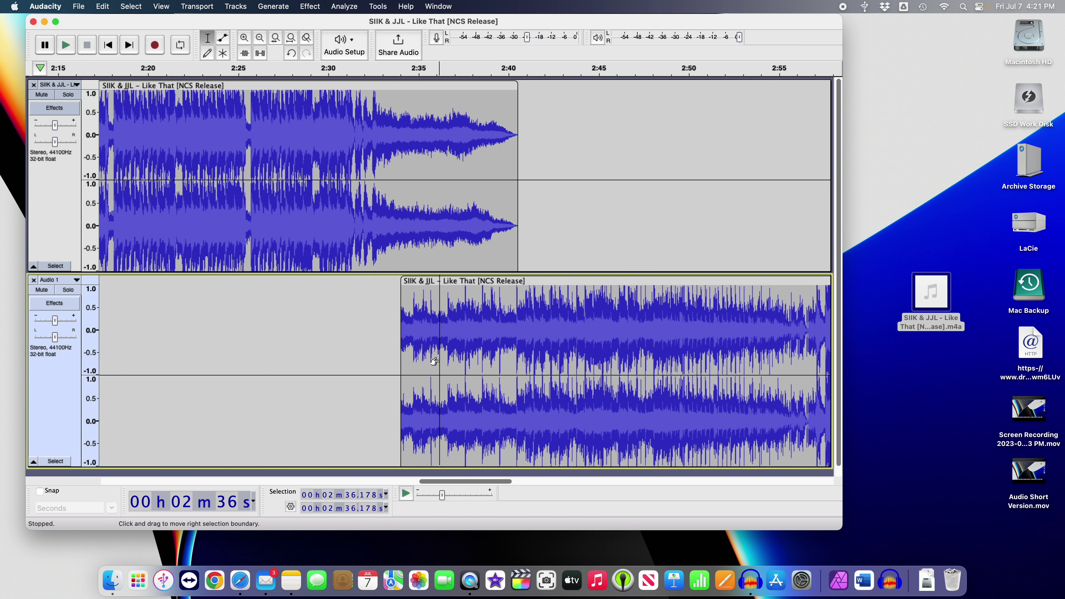
pyautogui.moveTo(439, 360); pyautogui.dragTo(400, 357)
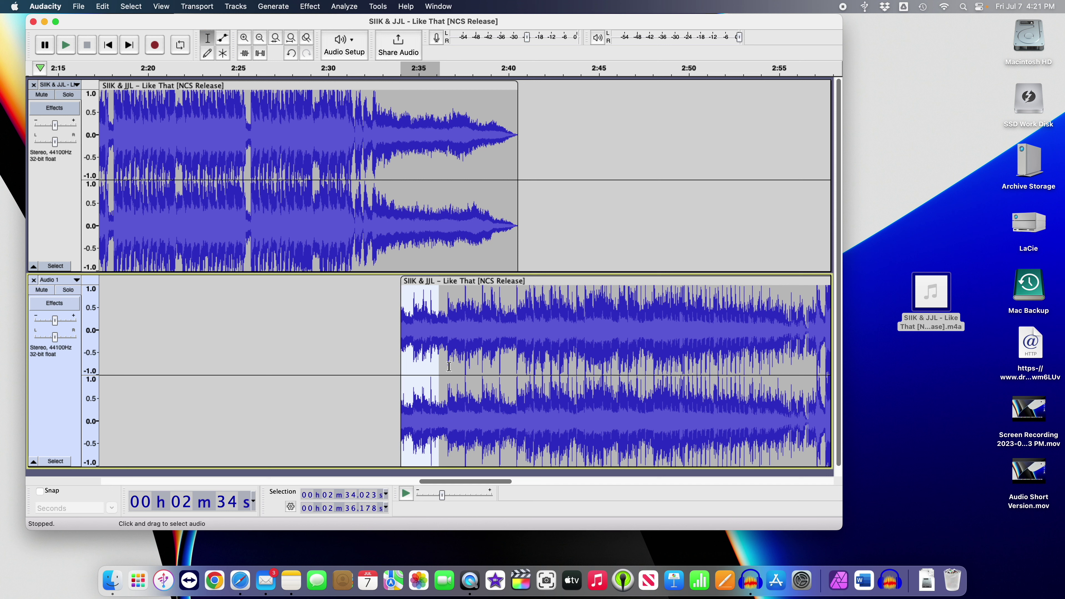
pyautogui.moveTo(449, 367); pyautogui.dragTo(399, 361)
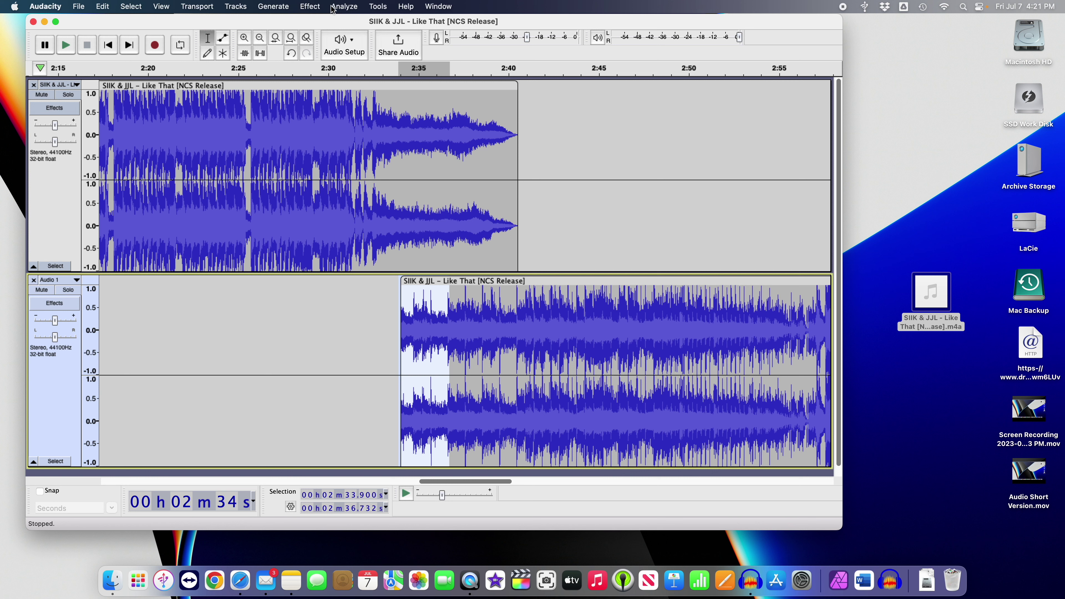
pyautogui.click(310, 6)
pyautogui.moveTo(319, 94)
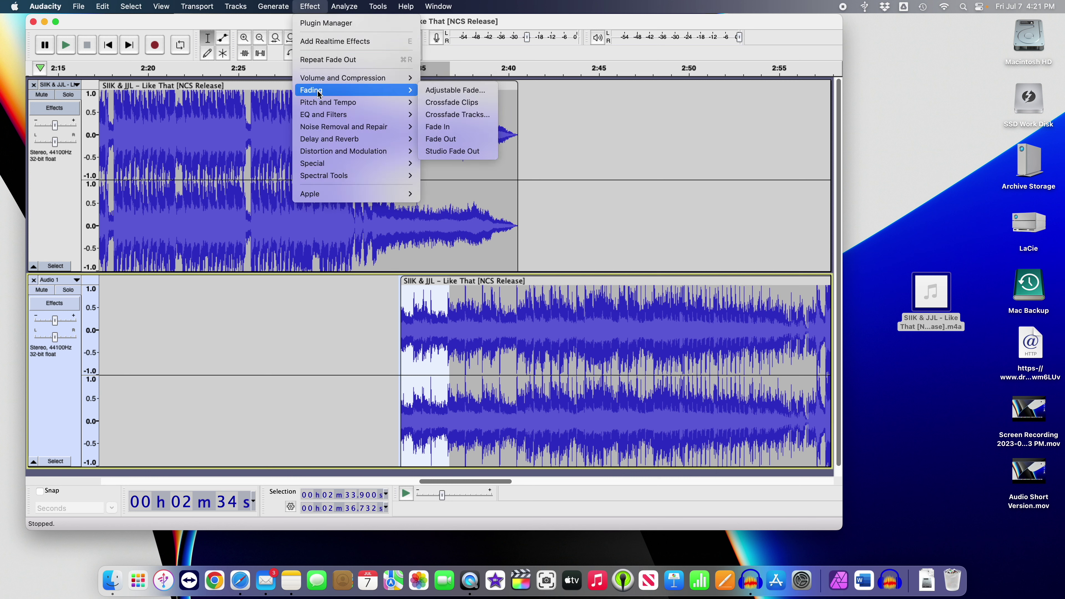
pyautogui.click(434, 126)
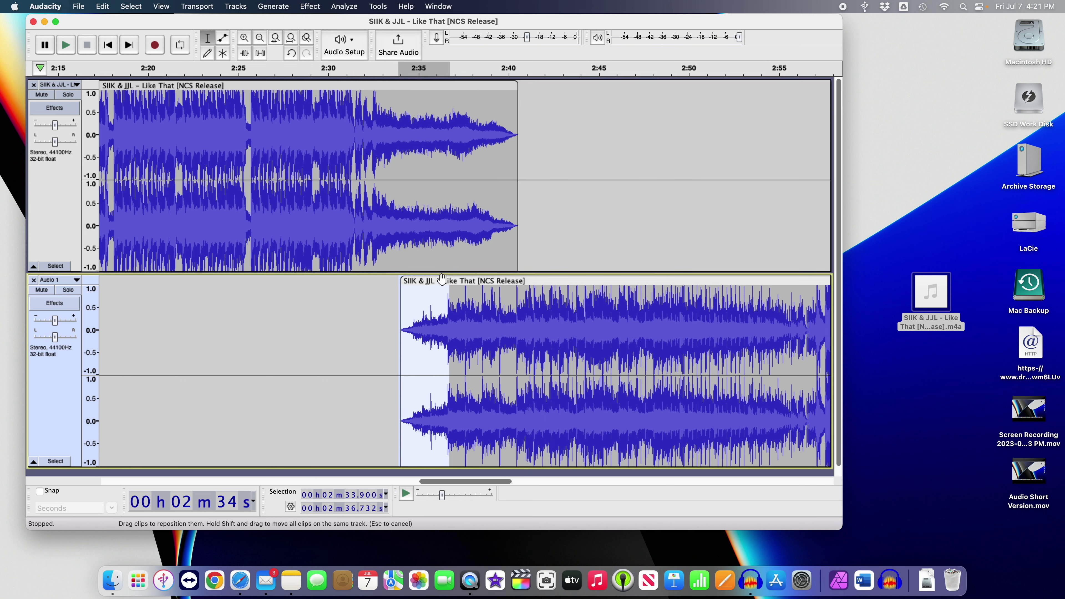
# Slide the lower clip to start near 2:37, then play the crossfade from 2:27.5.
pyautogui.moveTo(436, 281); pyautogui.dragTo(494, 282)
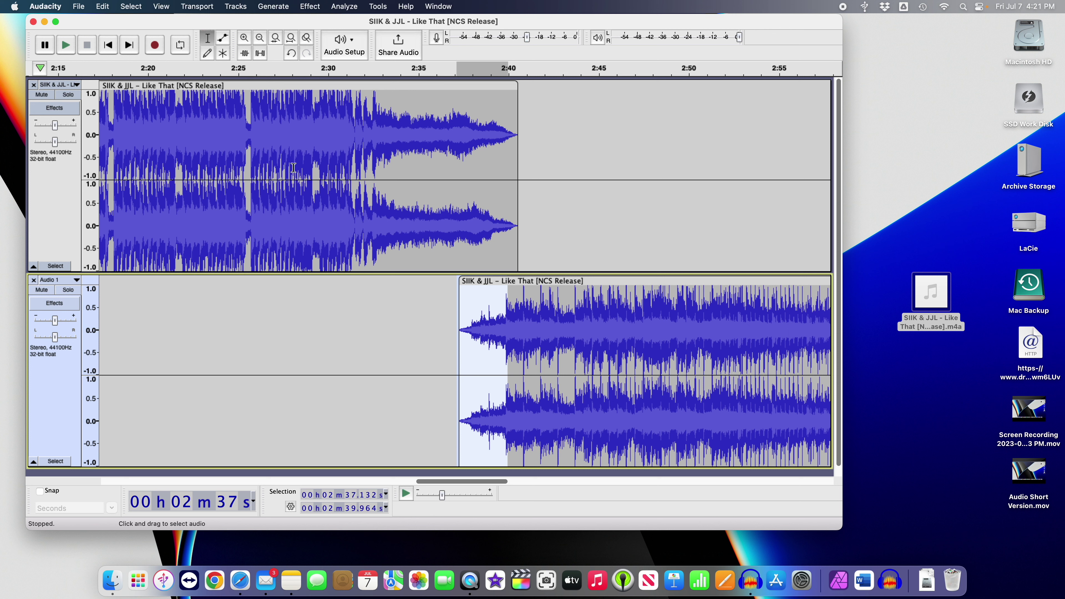
pyautogui.click(284, 179)
pyautogui.click(284, 179)
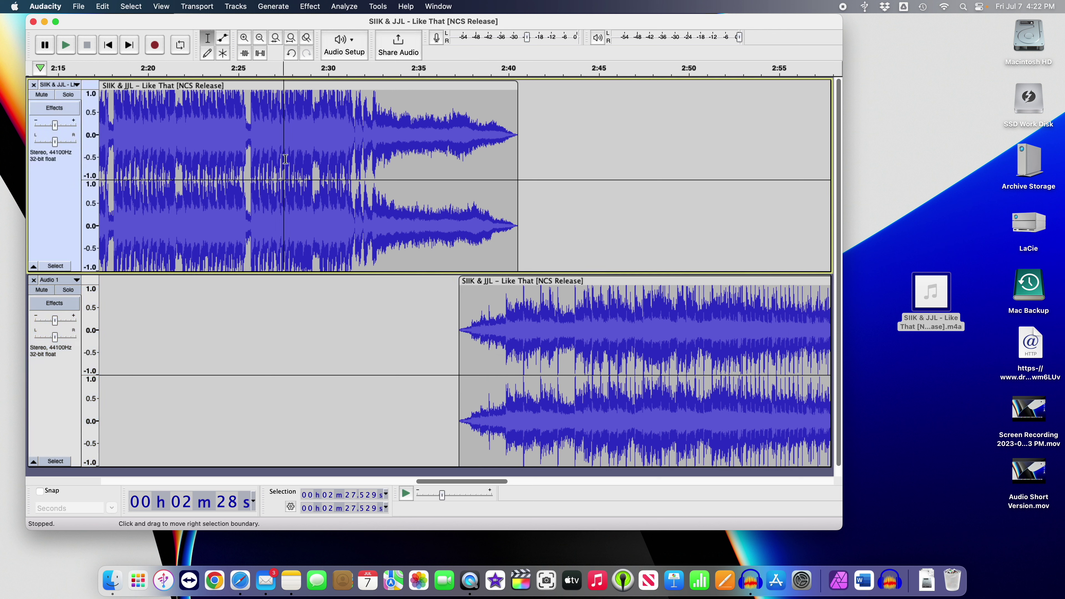
pyautogui.click(65, 45)
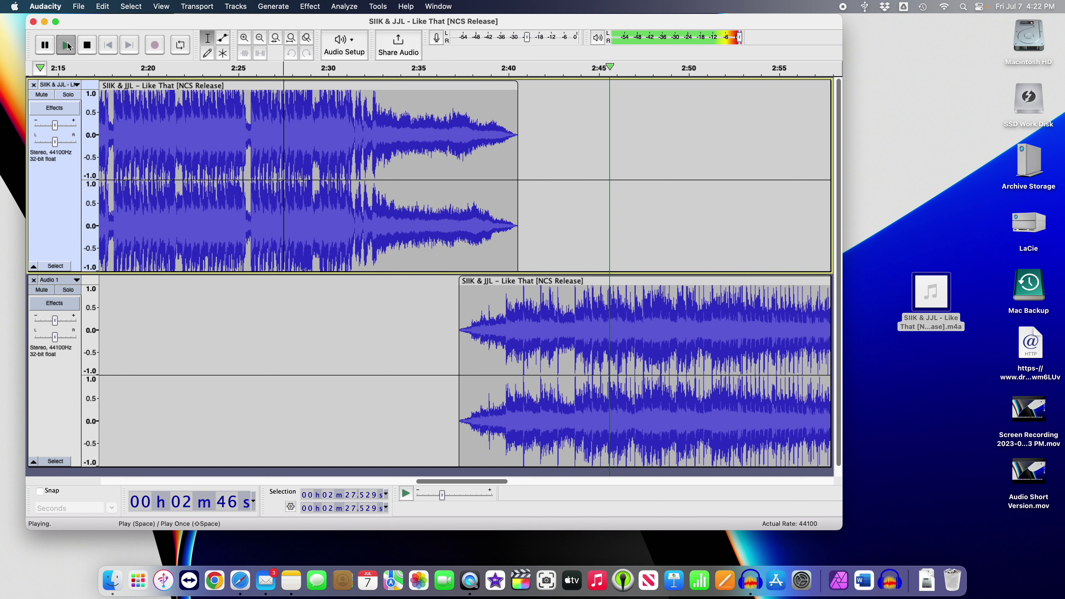
pyautogui.click(87, 45)
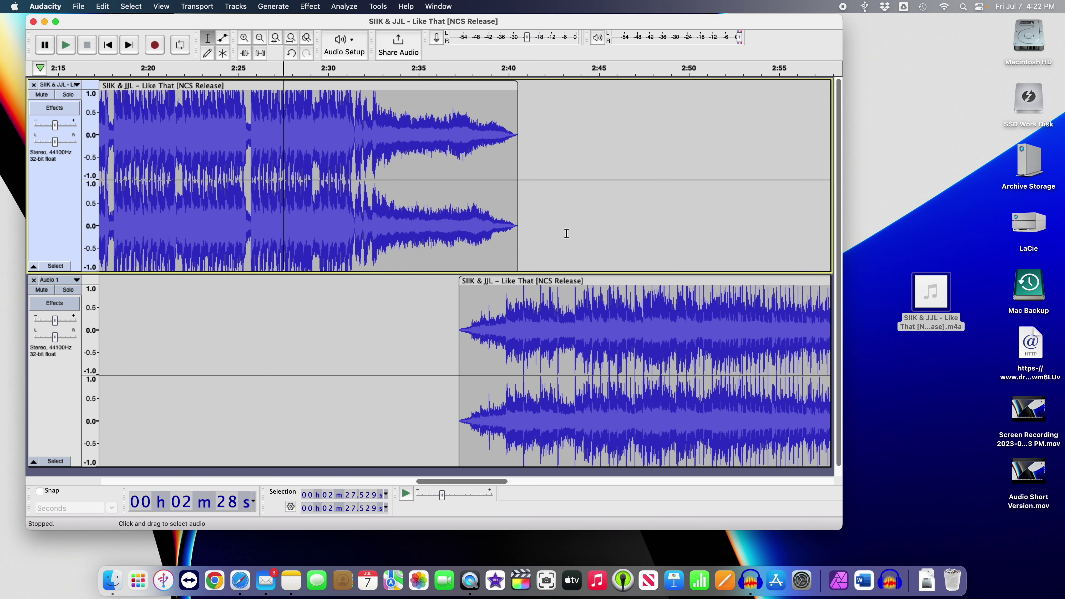
# Scroll the timeline and zoom out three times to show the whole 0–5:15 song.
pyautogui.hscroll(10, 615, 233)
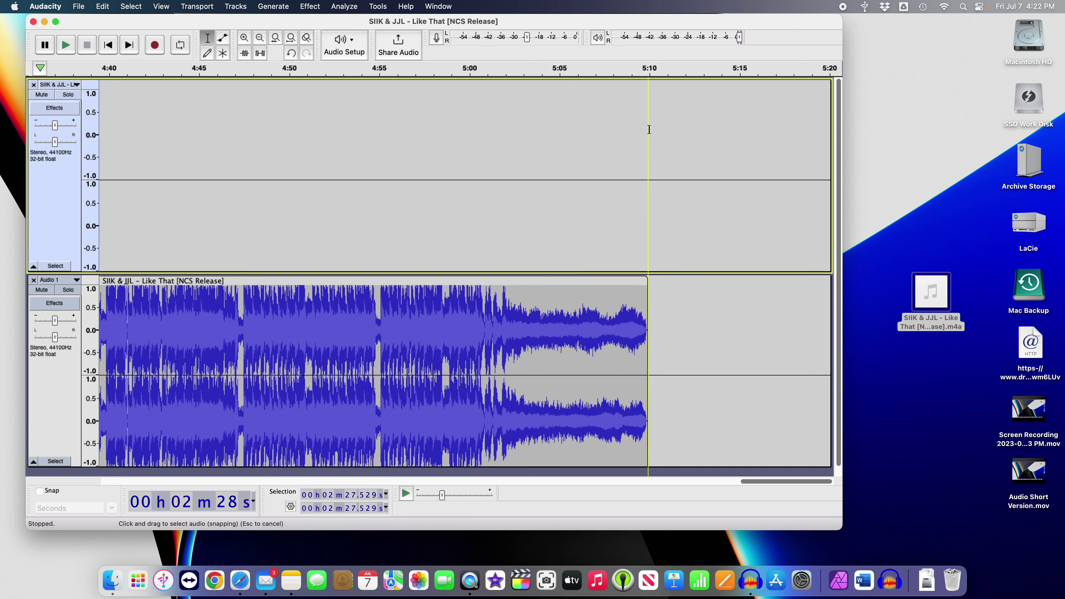
pyautogui.hscroll(-15, 257, 160)
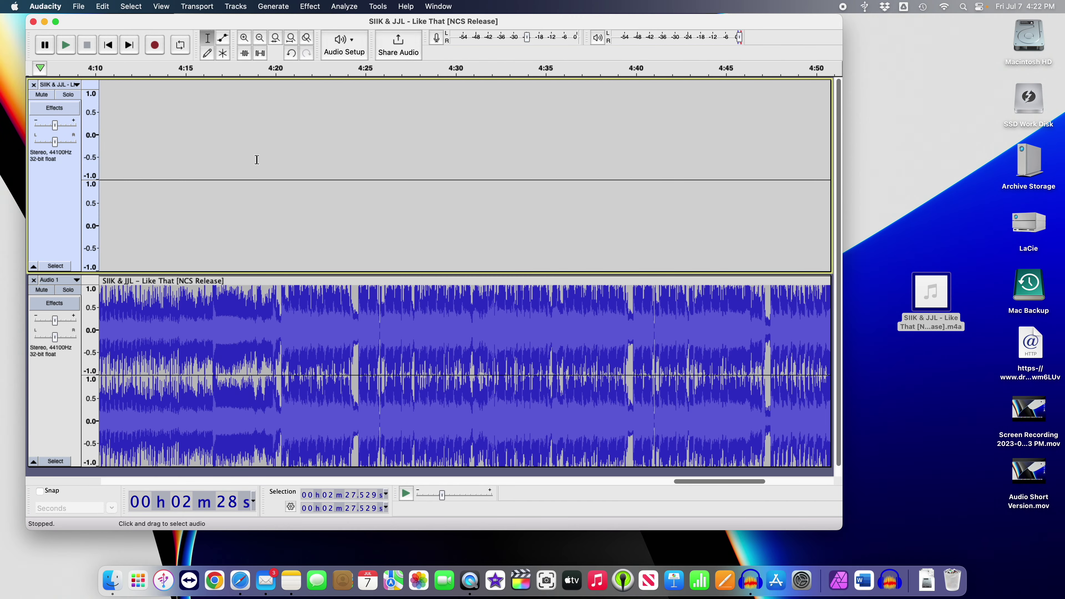
pyautogui.hscroll(-15, 257, 160)
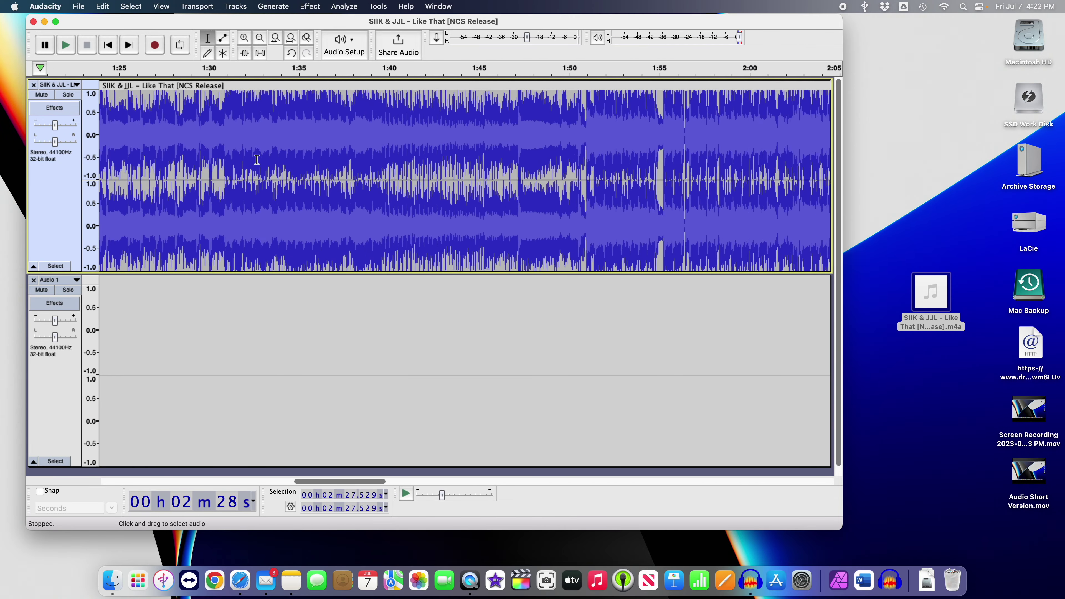
pyautogui.scroll(-1, 257, 159)
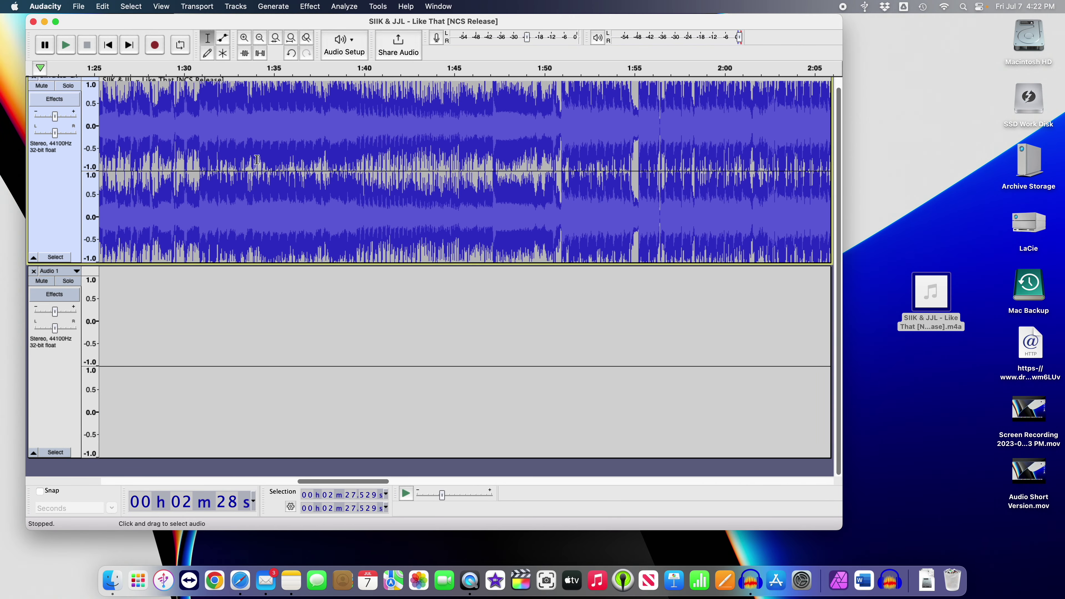
pyautogui.click(260, 38)
pyautogui.click(260, 38)
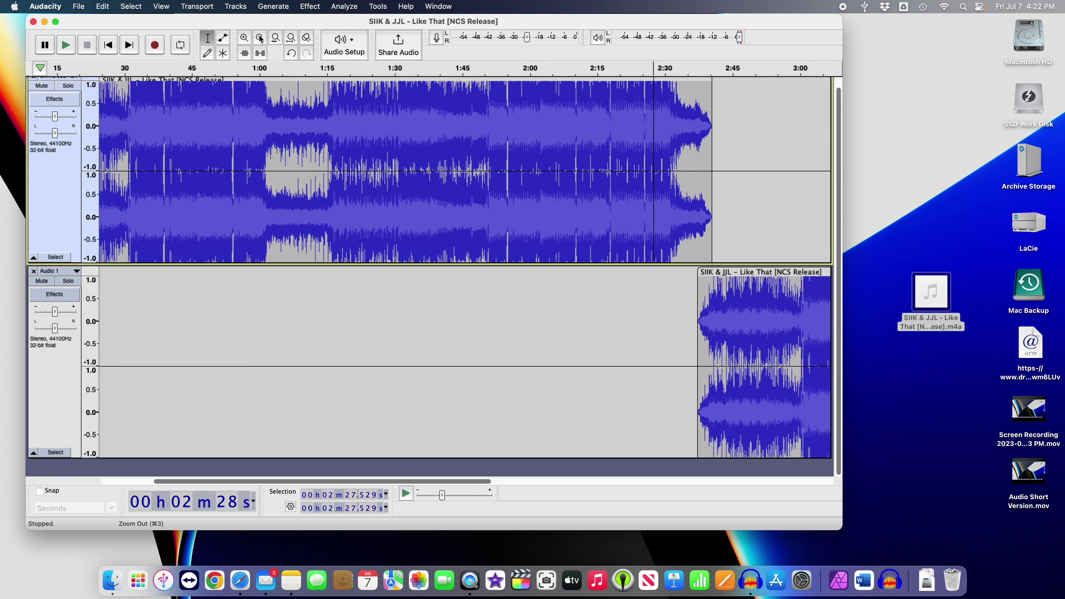
pyautogui.click(259, 38)
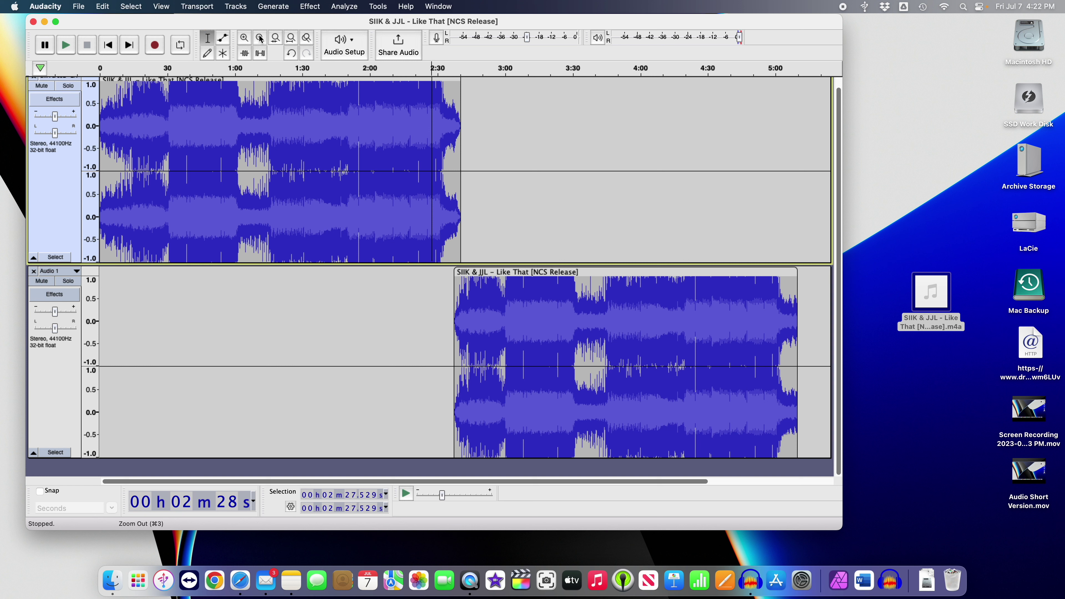
# Export the project as MP3, keeping Extreme 220-260 kbps quality.
pyautogui.click(80, 10)
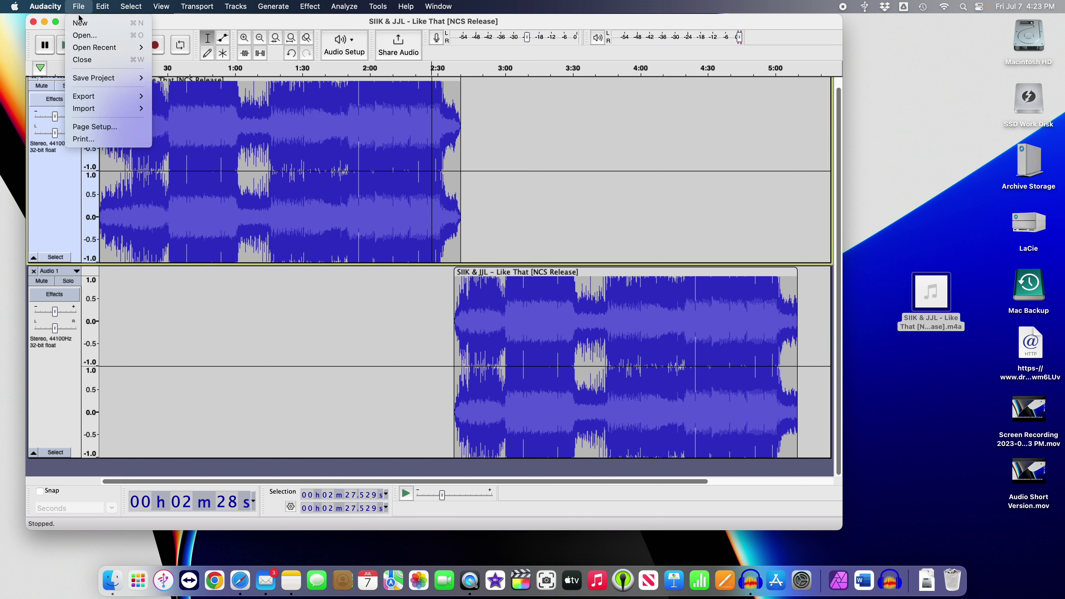
pyautogui.moveTo(87, 100)
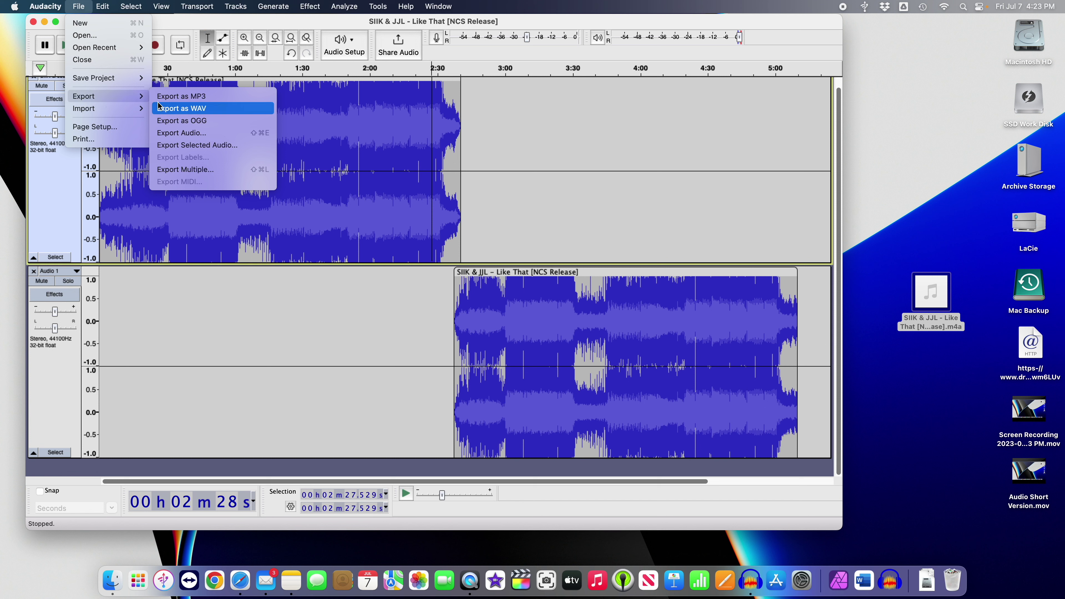
pyautogui.click(181, 97)
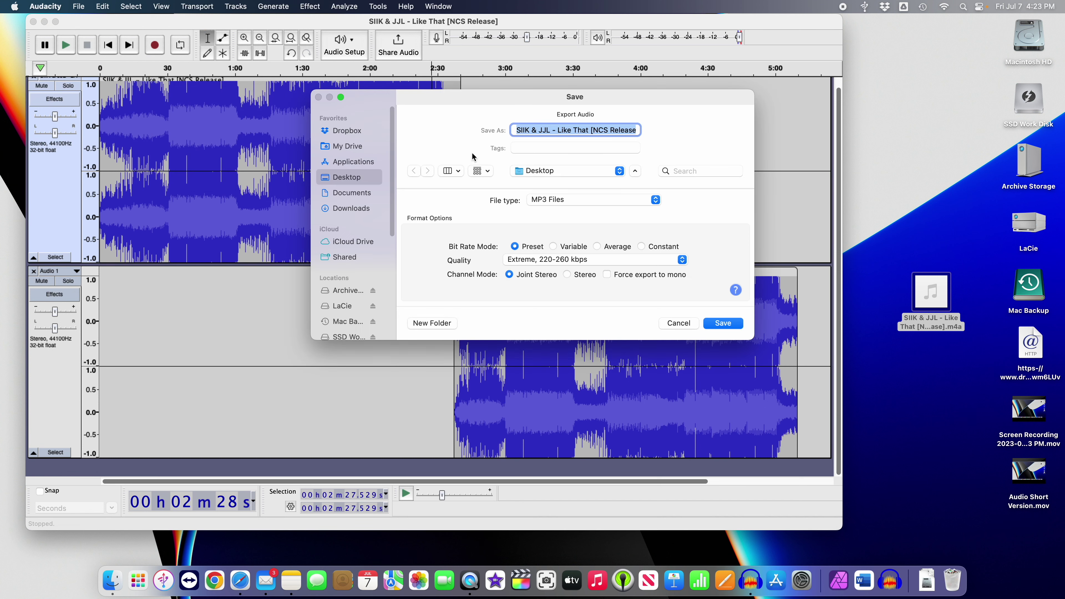
pyautogui.click(561, 260)
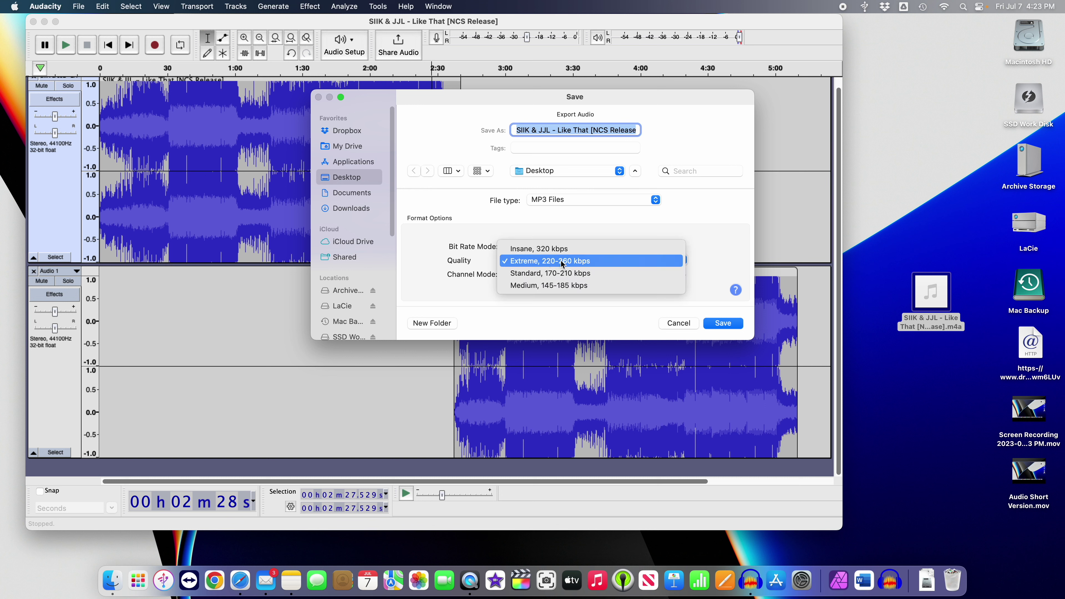
pyautogui.click(560, 260)
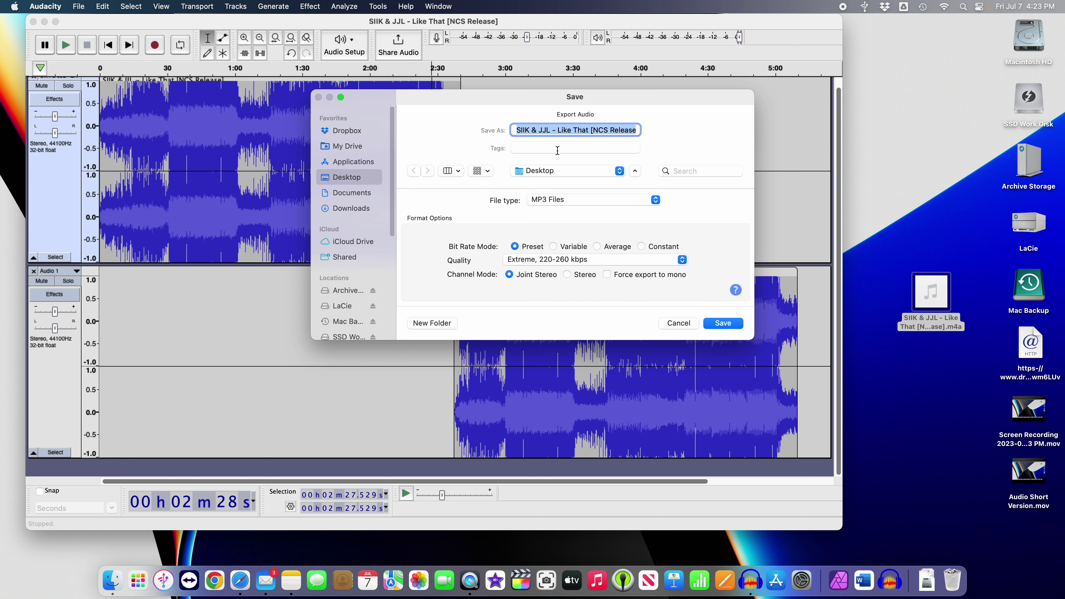
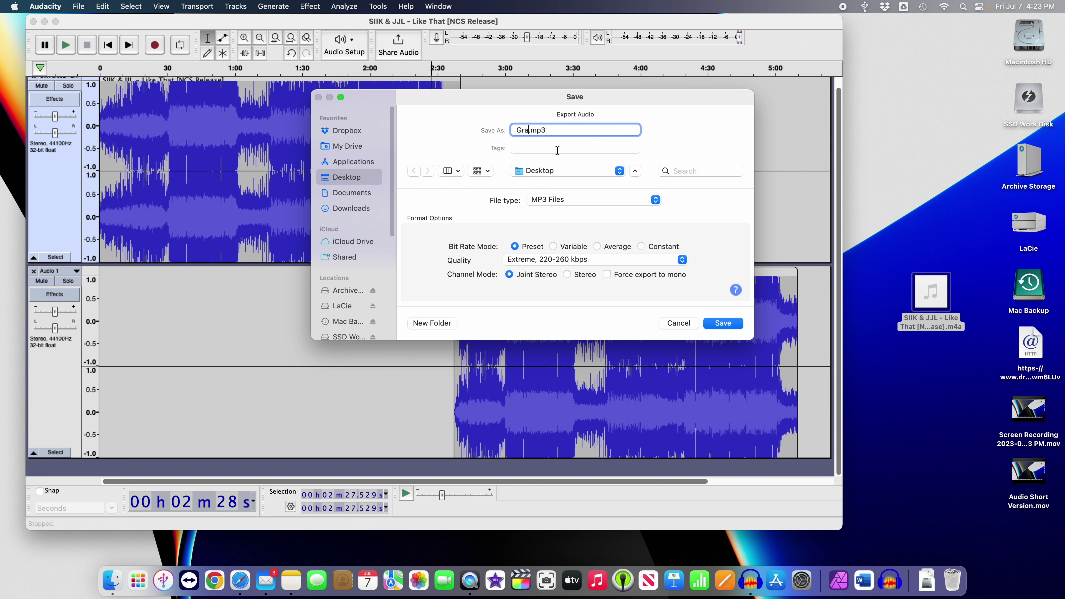
# Name the file with the submitter's name plus 'Strap Doubles' and save it to the Desktop.
pyautogui.moveTo(601, 131); pyautogui.dragTo(520, 128)
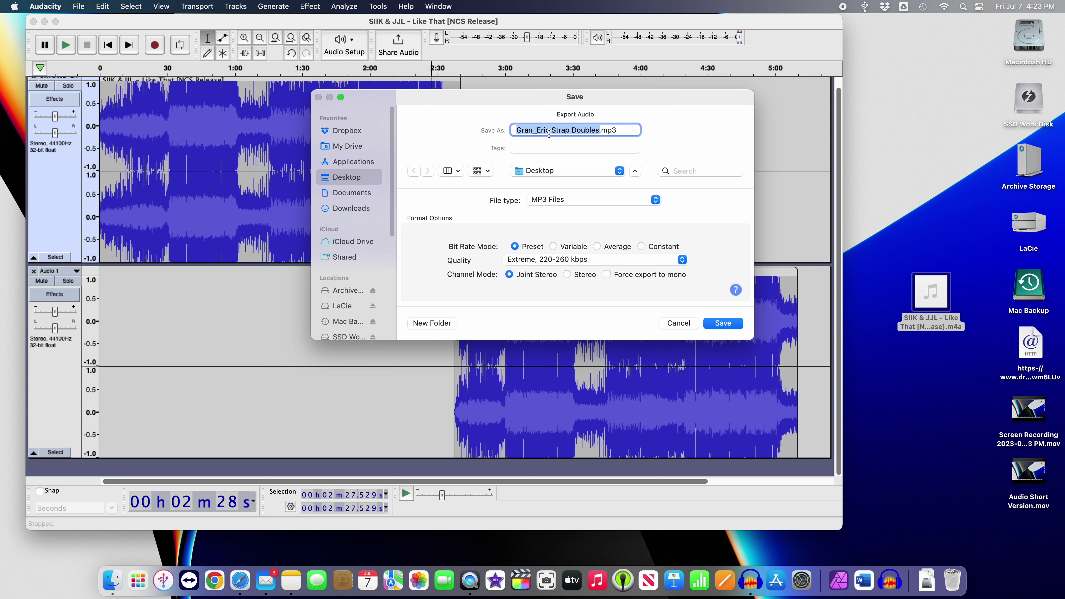
pyautogui.click(582, 144)
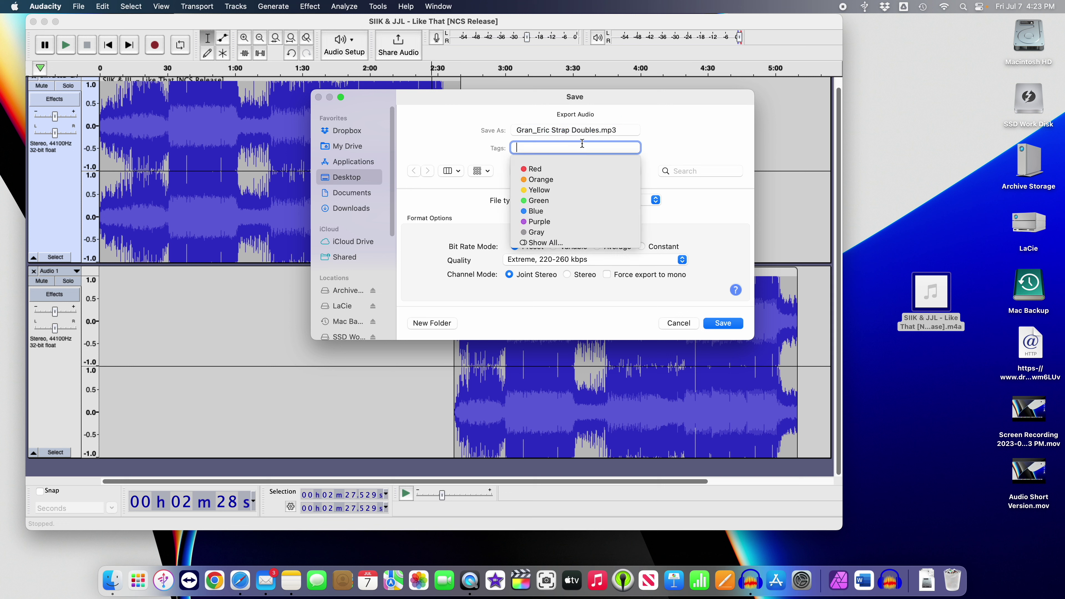
pyautogui.click(679, 128)
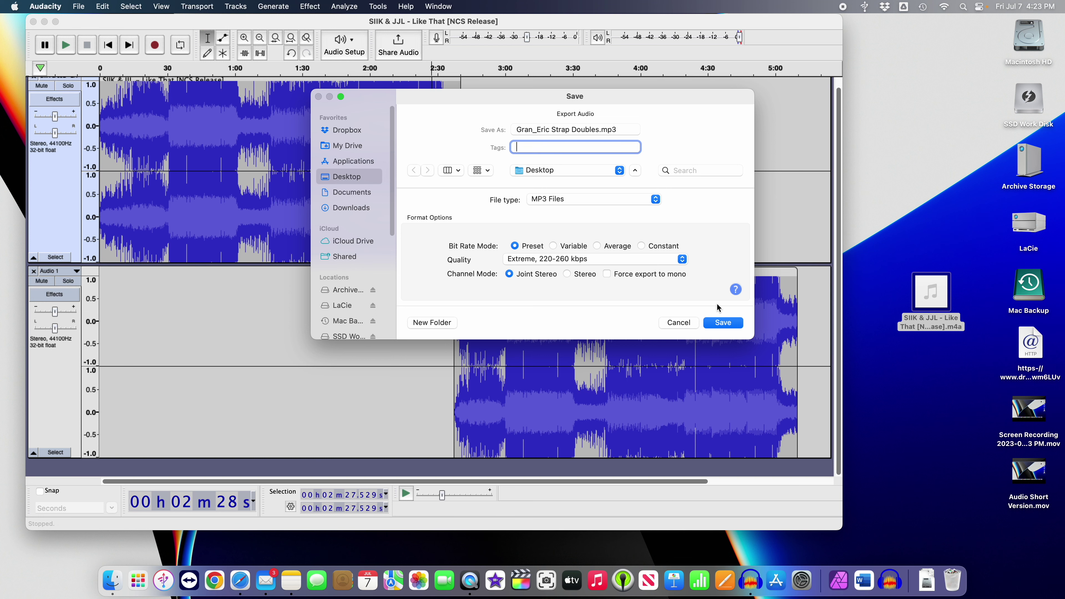
pyautogui.click(715, 324)
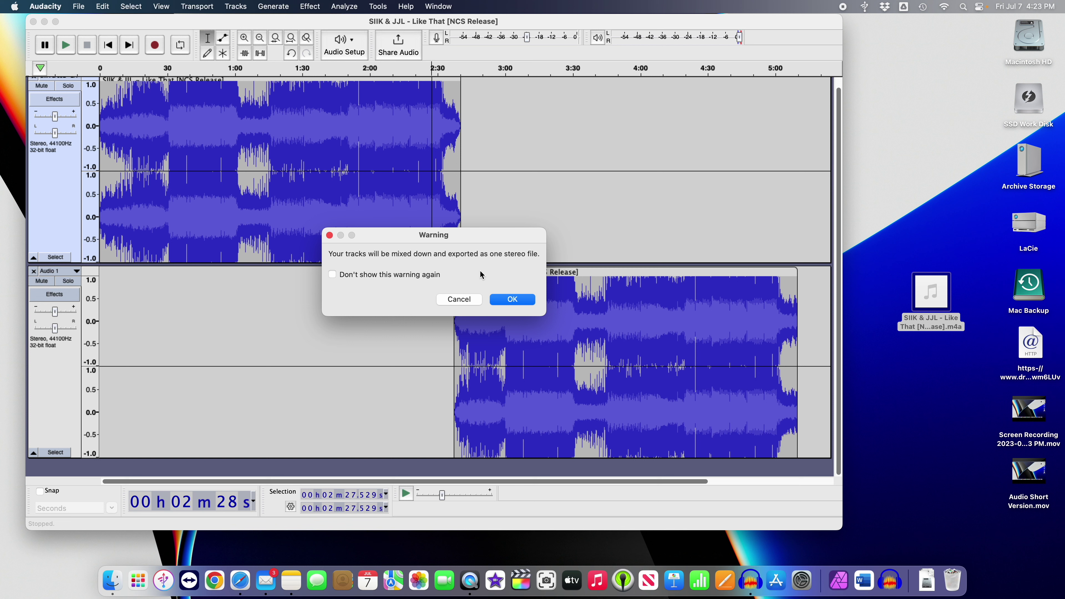
# Confirm the stereo mixdown and metadata tags, then move the new MP3 icon below the m4a.
pyautogui.click(512, 300)
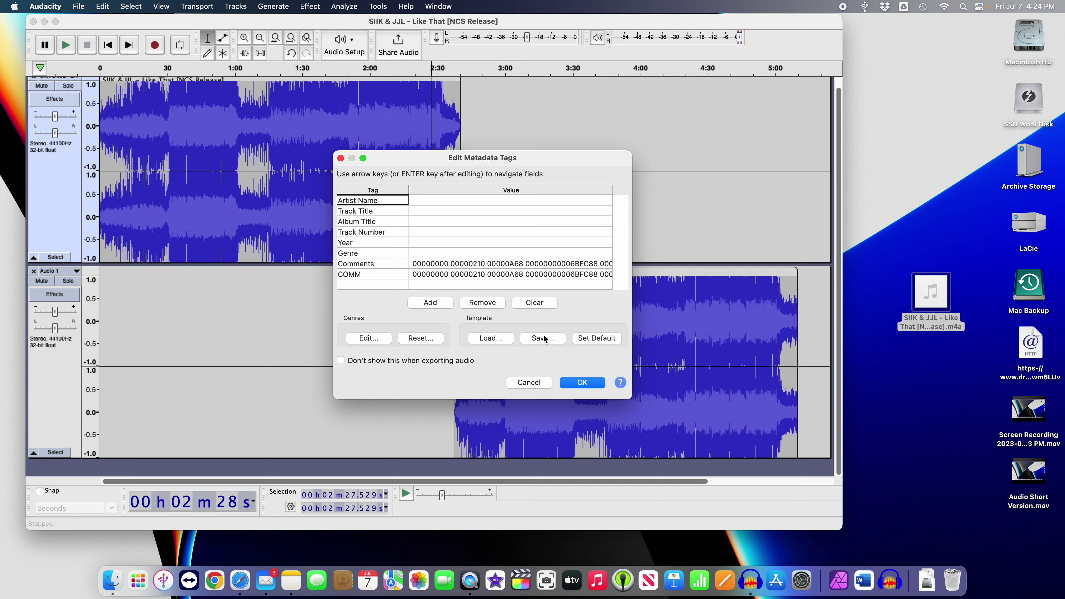
pyautogui.click(584, 383)
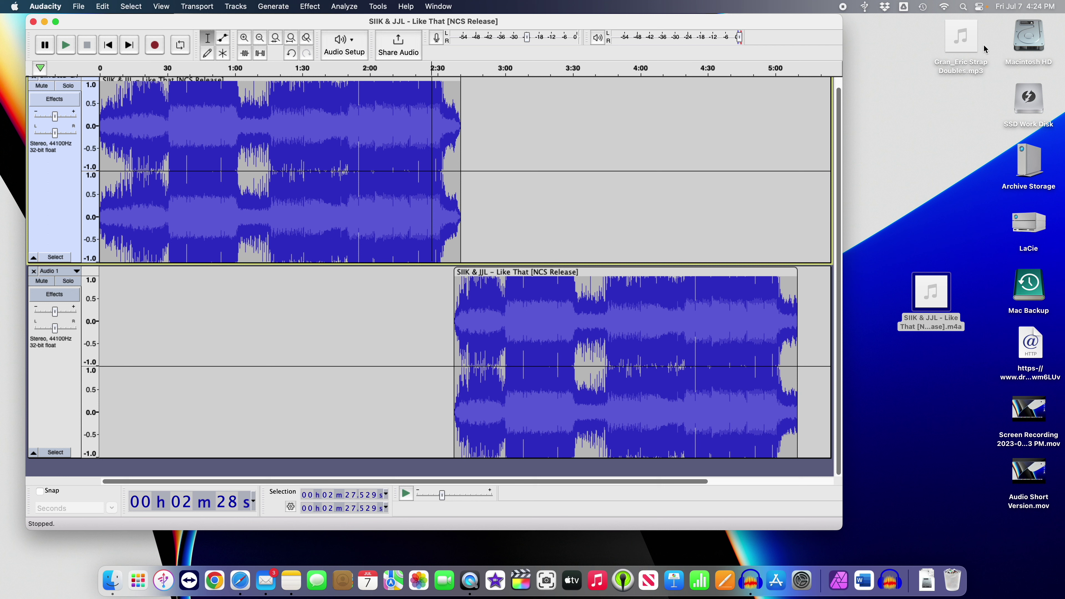
pyautogui.click(971, 46)
pyautogui.moveTo(971, 46); pyautogui.dragTo(951, 386)
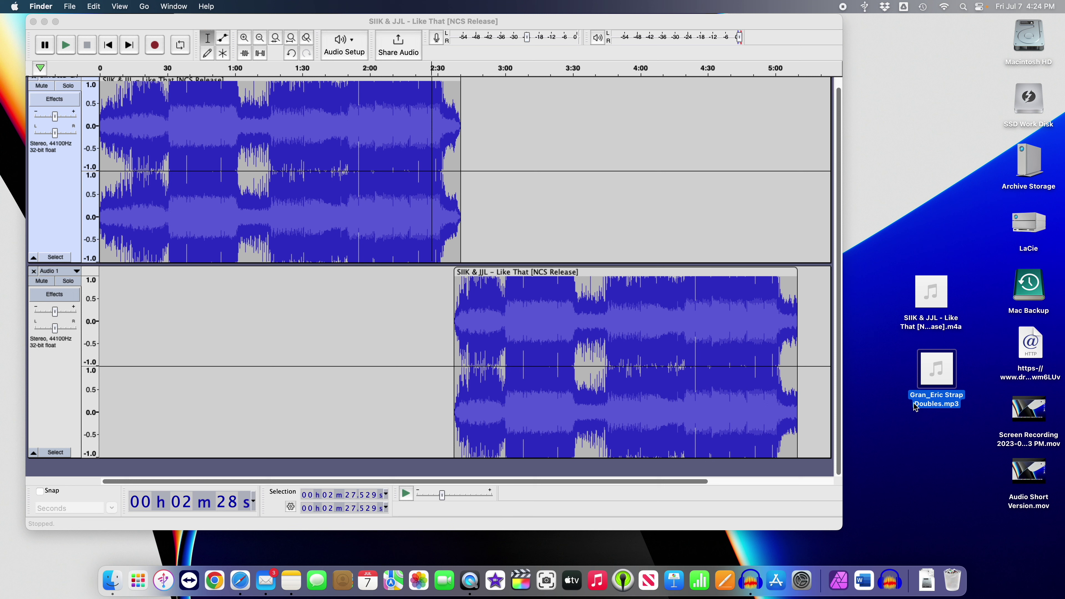
# Quit Audacity without saving the project, then deselect the exported MP3 on the desktop.
pyautogui.moveTo(927, 380)
pyautogui.click(514, 21)
pyautogui.click(44, 6)
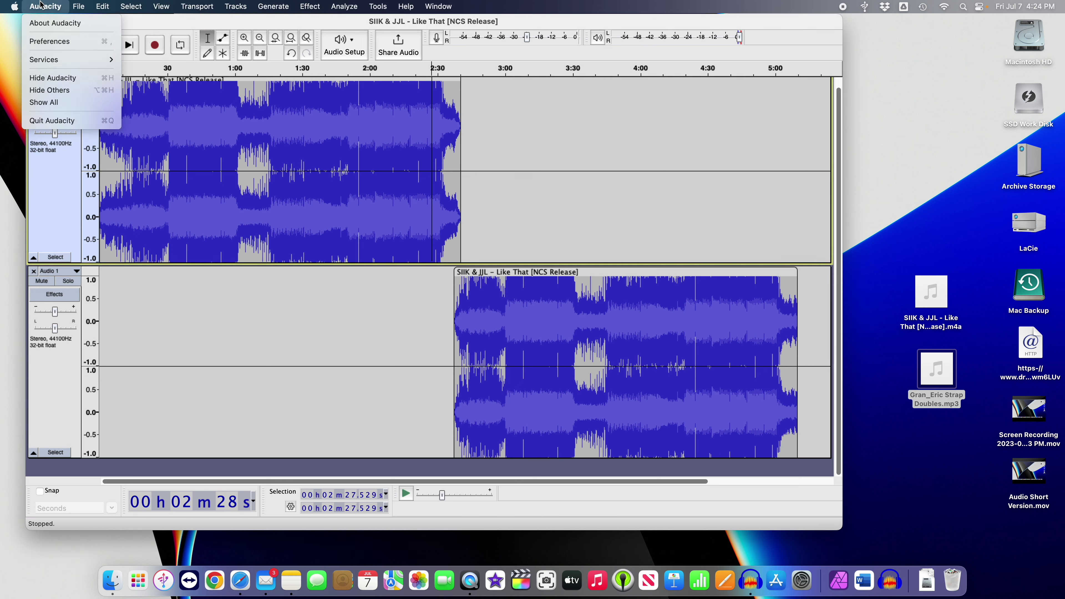
pyautogui.moveTo(79, 7)
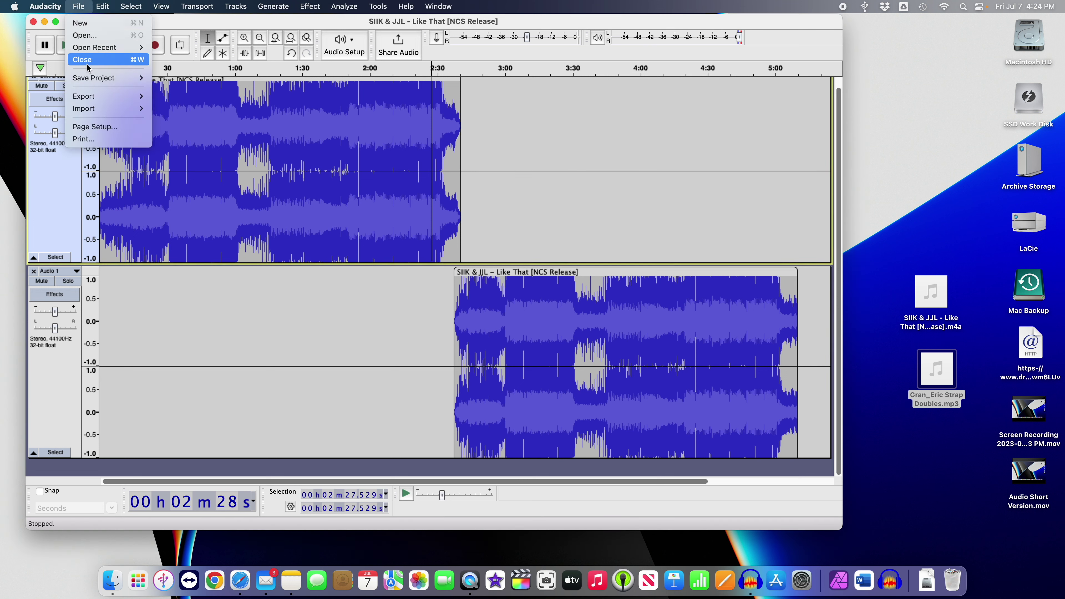
pyautogui.moveTo(86, 79)
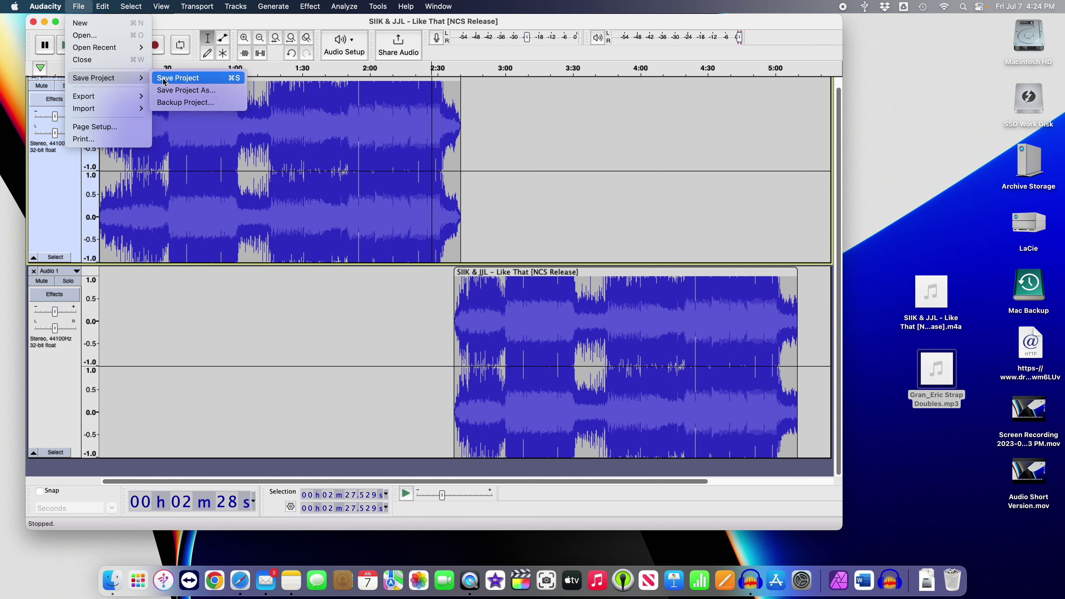
pyautogui.moveTo(45, 6)
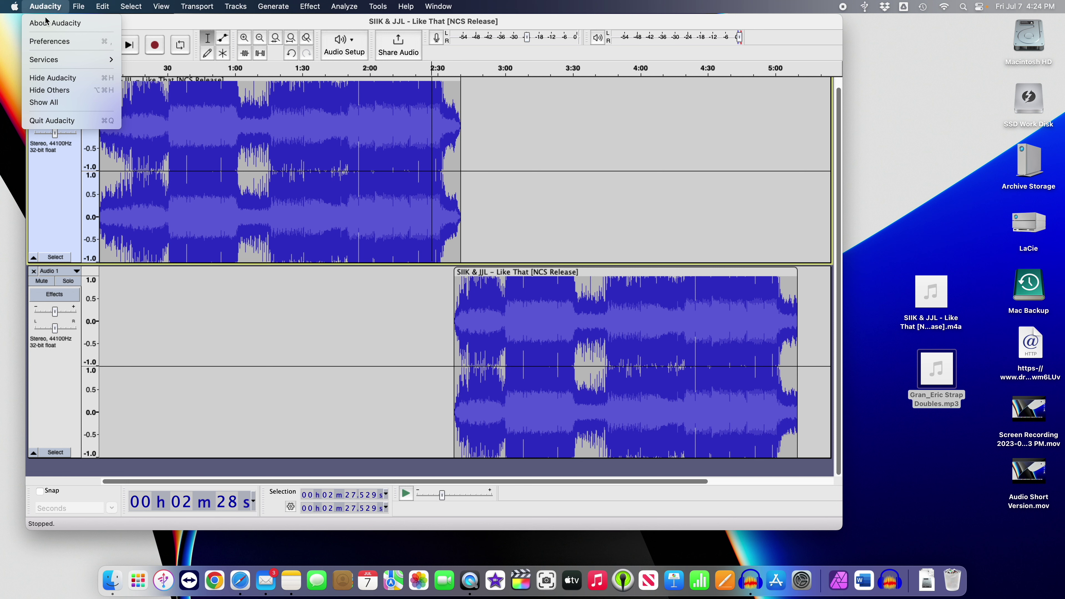
pyautogui.click(50, 121)
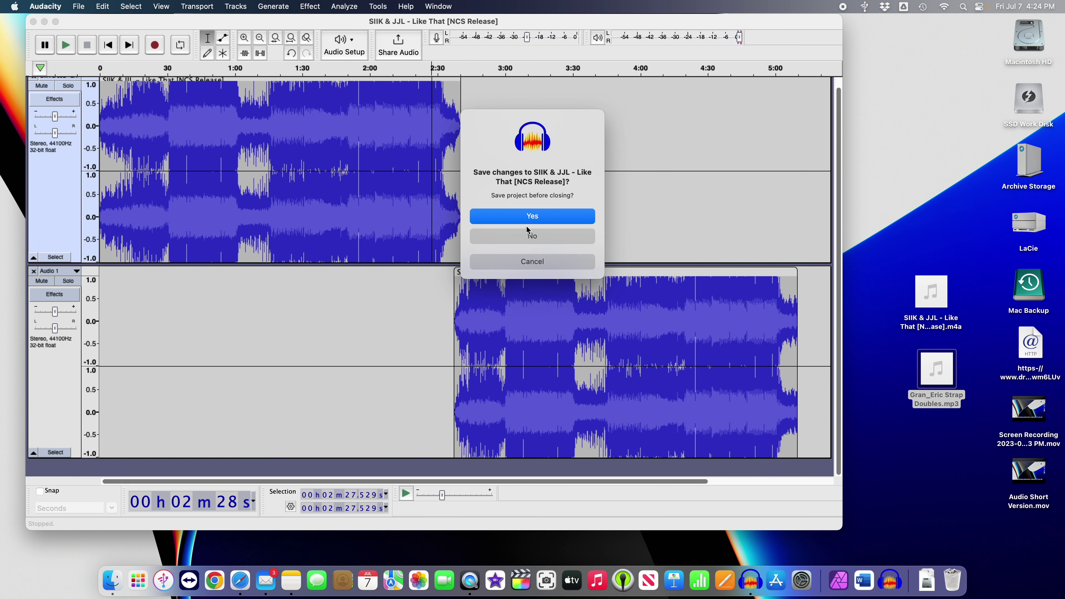
pyautogui.click(517, 237)
pyautogui.click(742, 425)
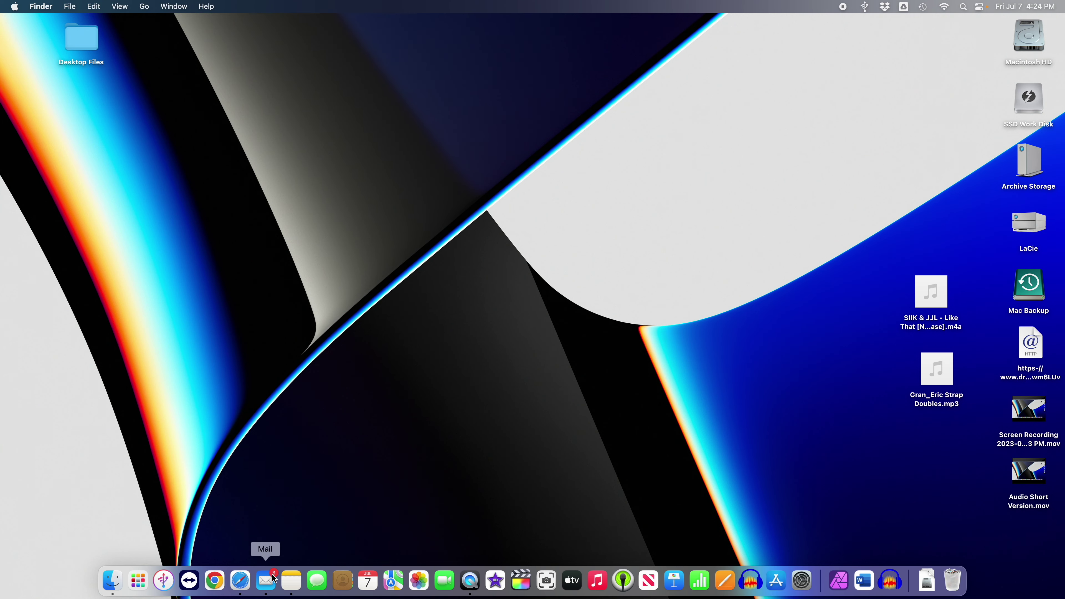
# Open Mail, switch to another account's inbox, and start a new message.
pyautogui.click(265, 582)
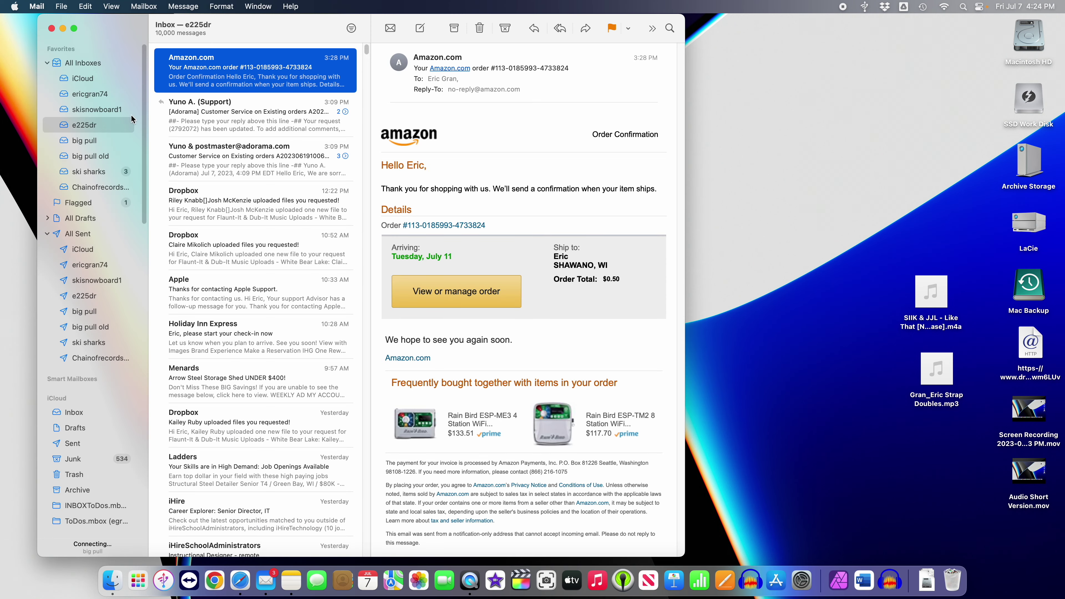
pyautogui.click(109, 110)
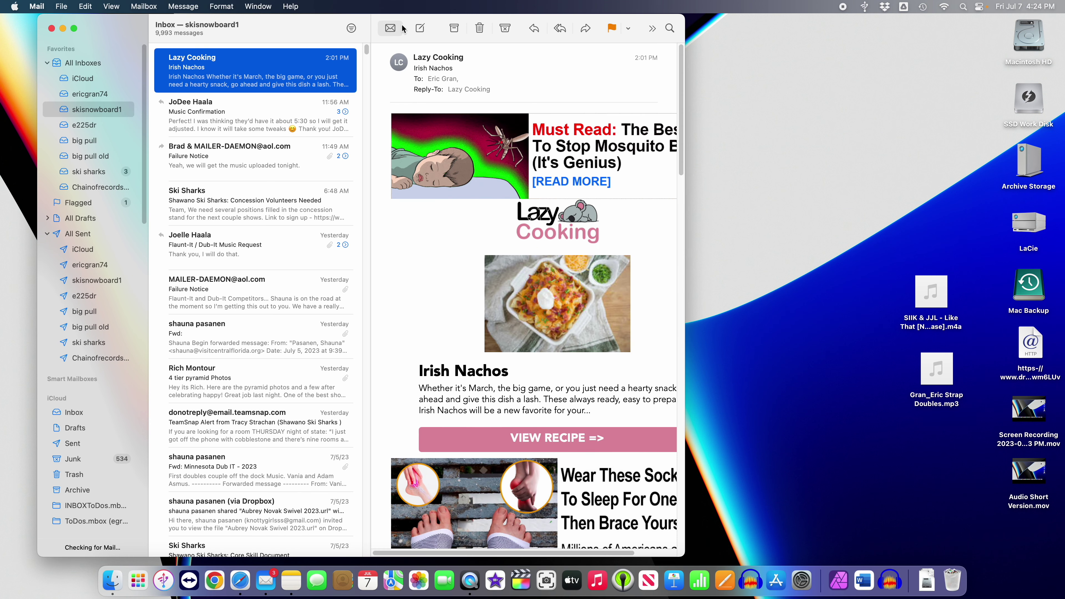
pyautogui.click(420, 28)
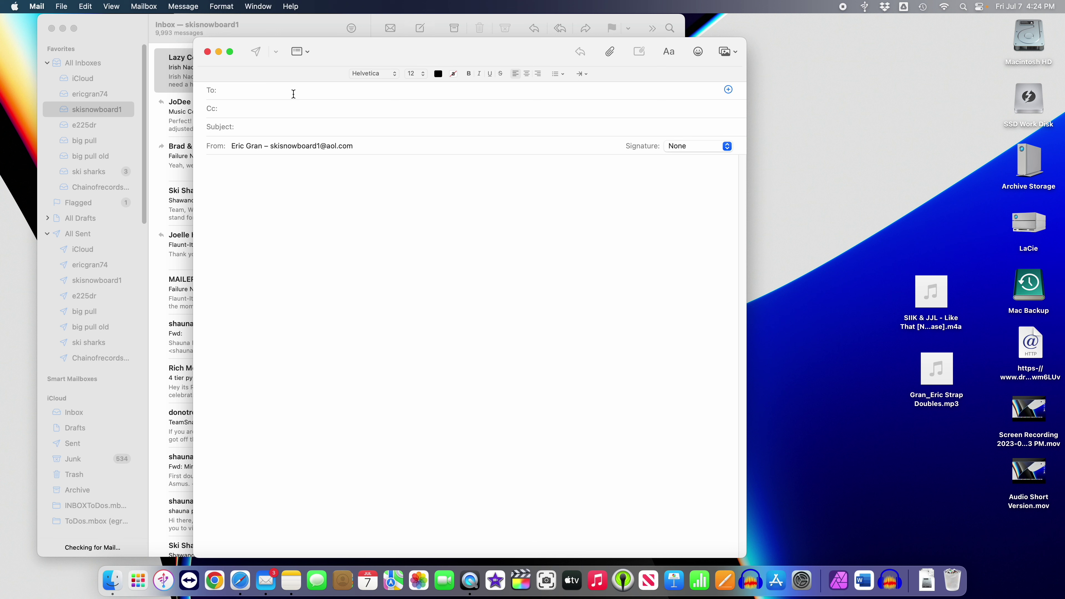
pyautogui.click(262, 127)
pyautogui.click(236, 172)
# Attach the 10.6 MB Strap Doubles MP3, then close the message without saving a draft.
pyautogui.moveTo(936, 357)
pyautogui.moveTo(937, 357); pyautogui.dragTo(499, 345)
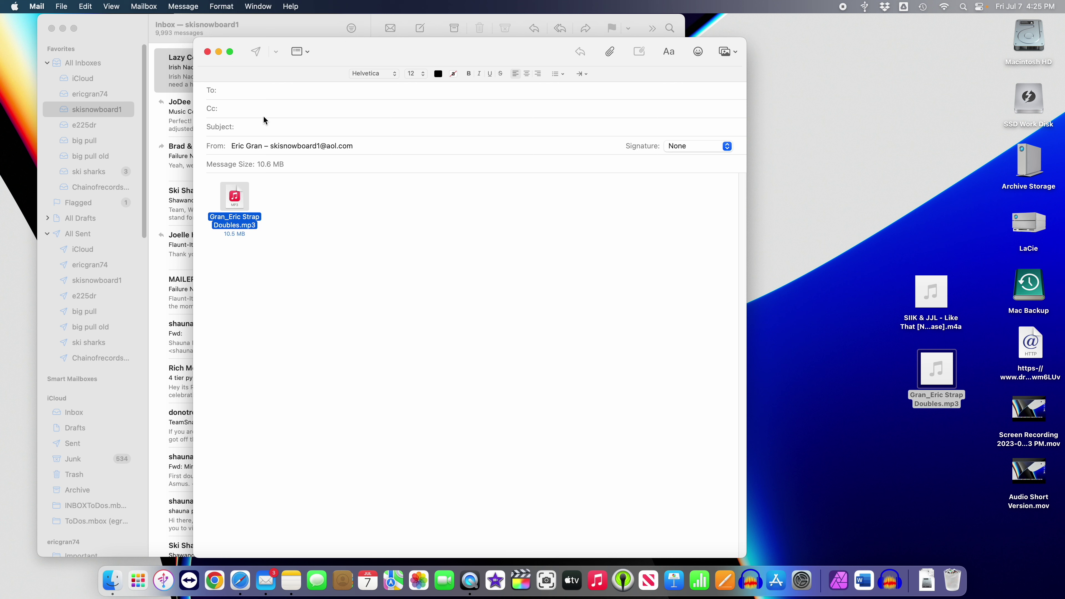
pyautogui.click(207, 52)
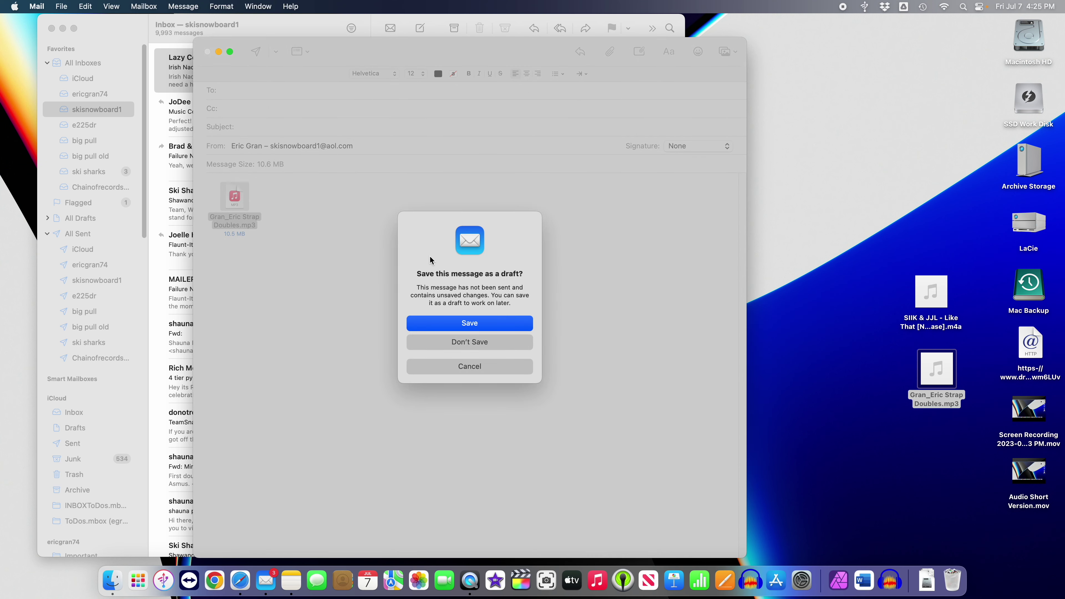
pyautogui.click(449, 344)
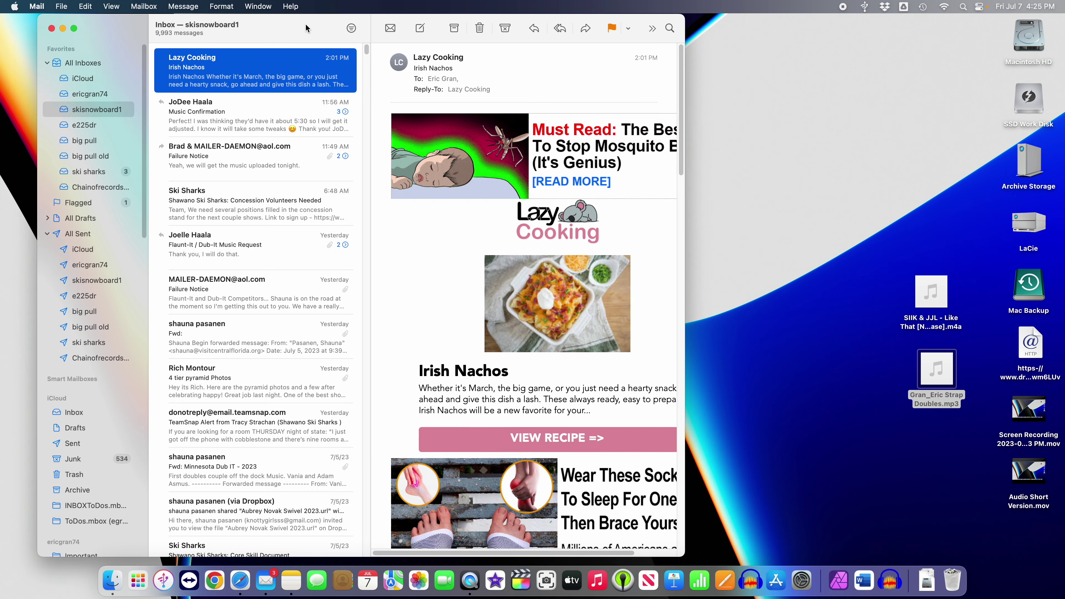
# Hide Mail with Cmd+H to reveal the desktop holding the Strap Doubles MP3.
pyautogui.press('super+h')
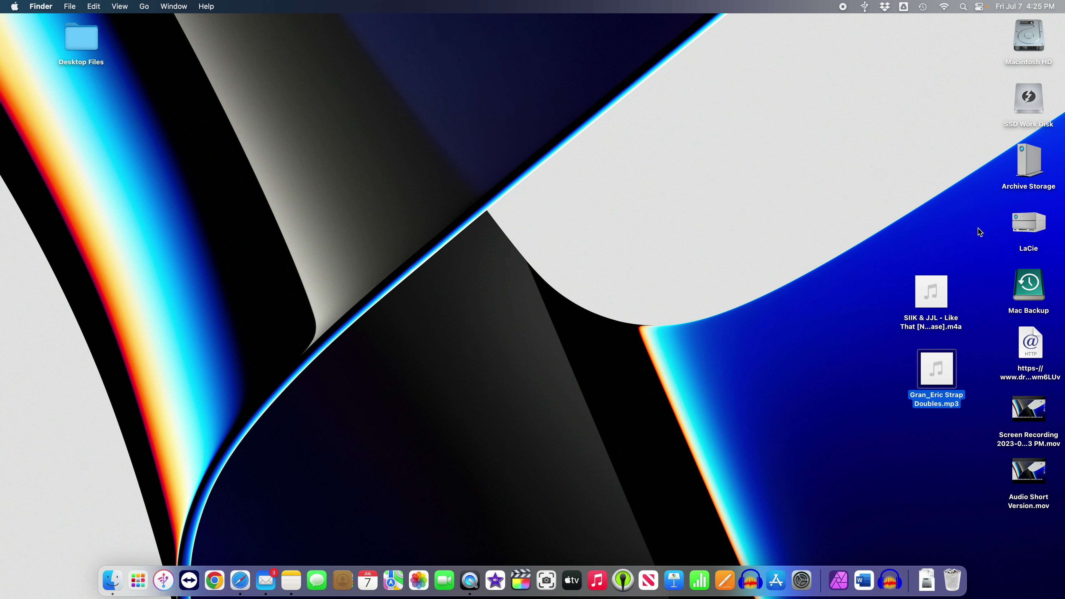
# Open the White Bear Lake Dropbox file request and upload the Strap Doubles MP3 through it.
pyautogui.doubleClick(1028, 355)
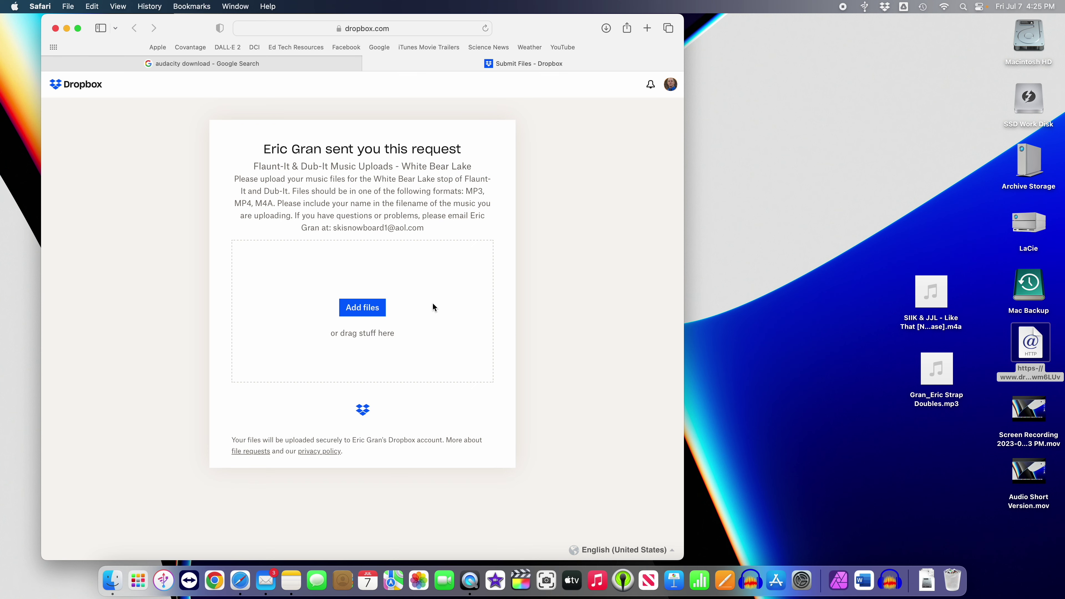
pyautogui.moveTo(920, 379); pyautogui.dragTo(358, 312)
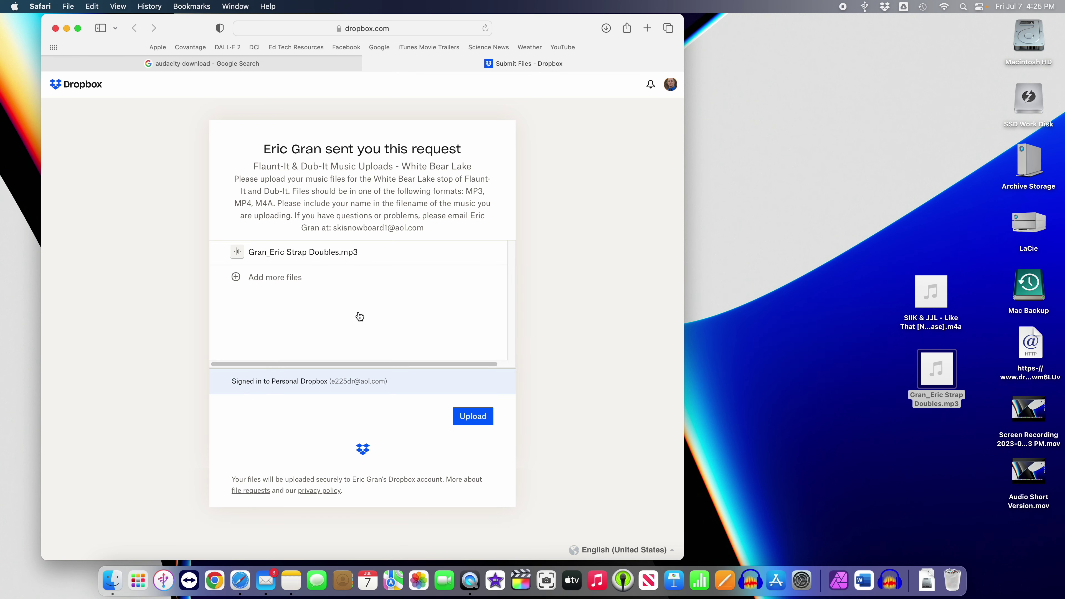
pyautogui.click(472, 417)
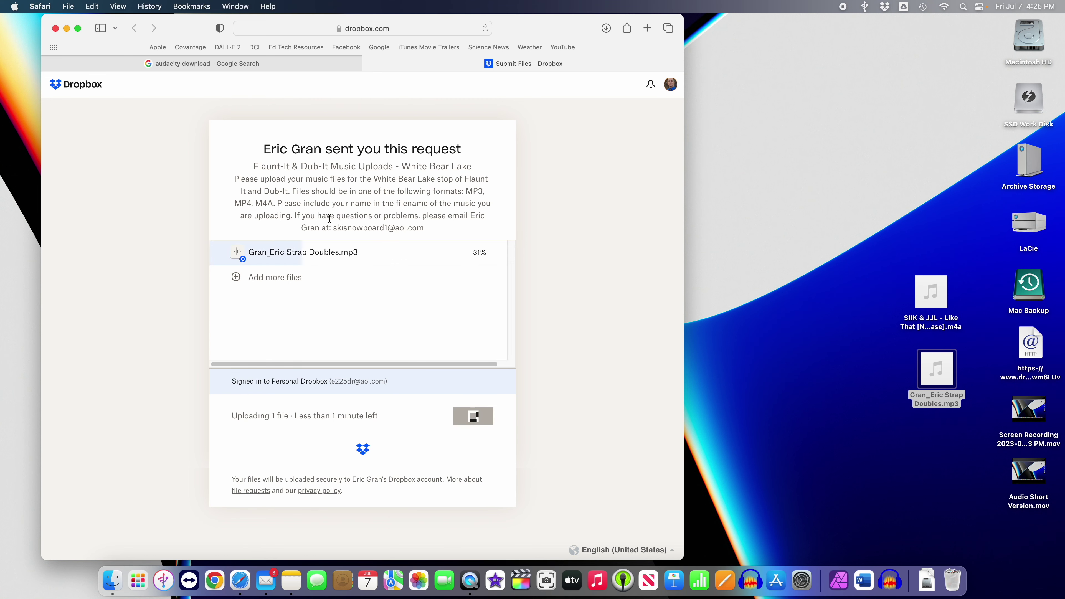